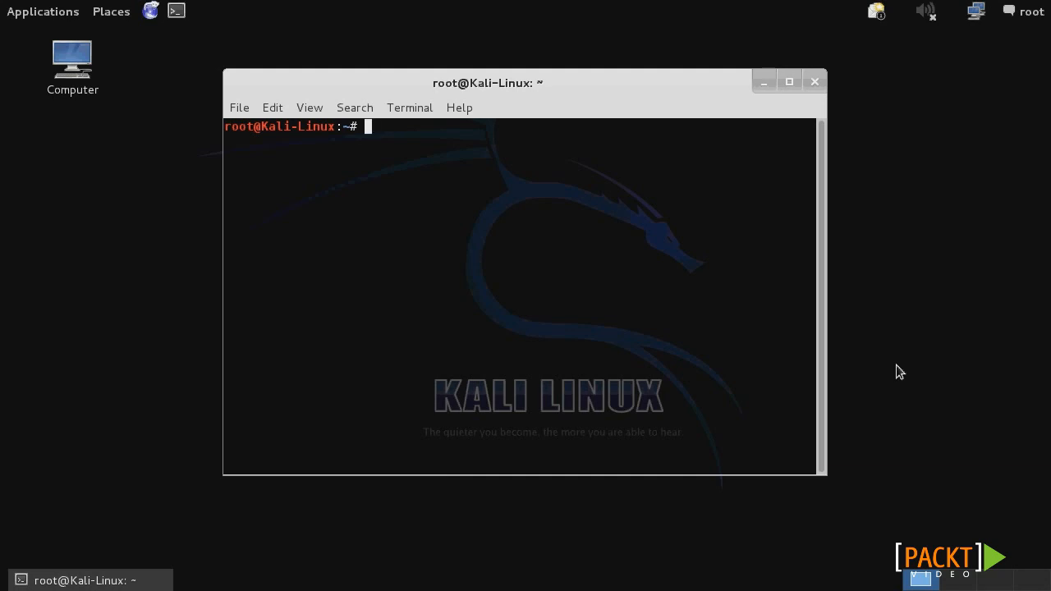
Step: Install the zenmap package with apt-get, then clear the terminal and launch Zenmap from it
{"action": "type", "text": "apt-get install zenmap"}
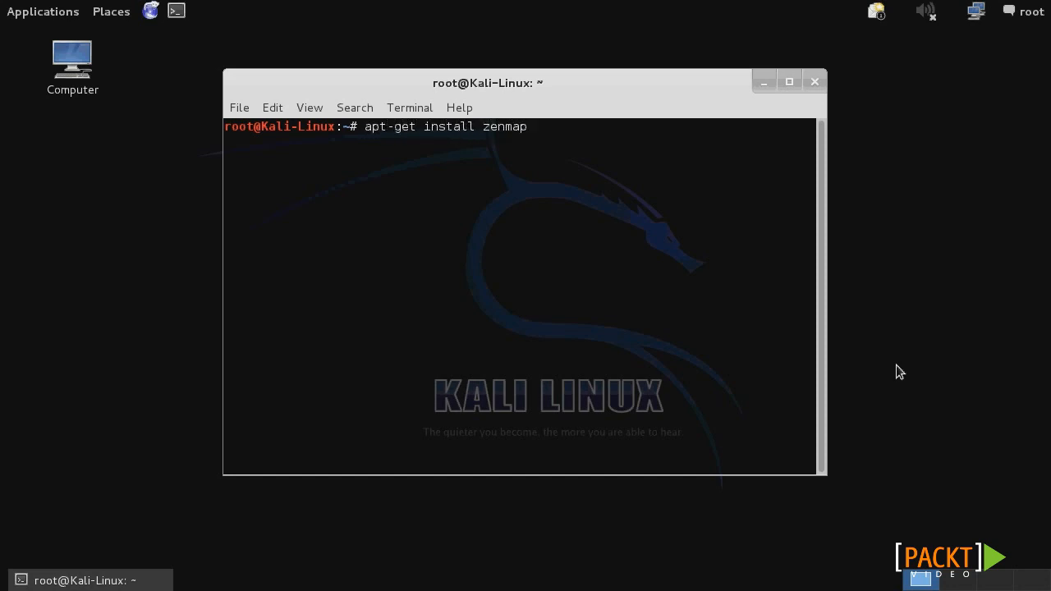
{"action": "key", "text": "Return"}
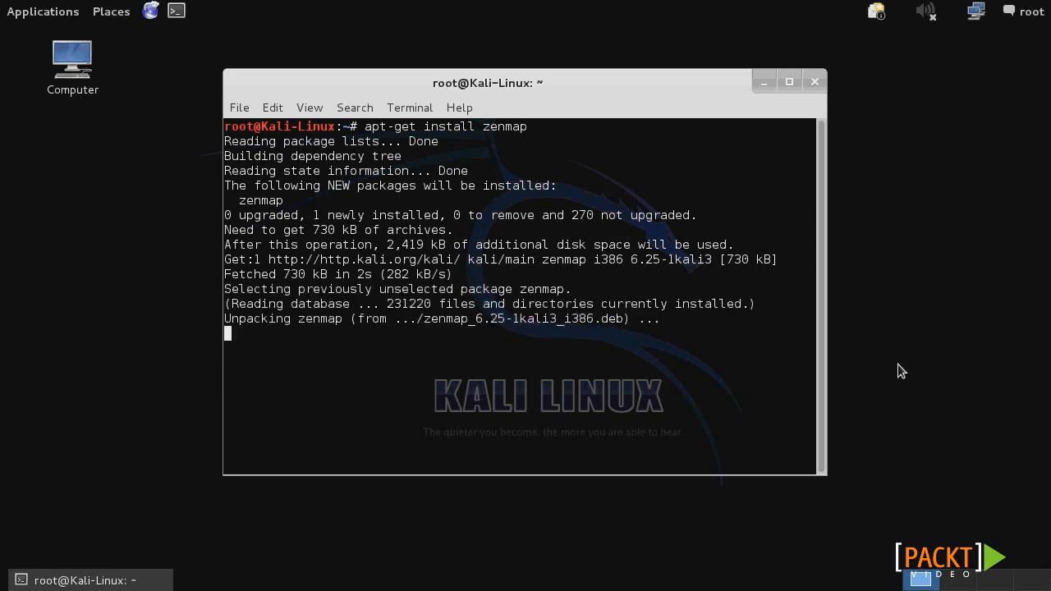
{"action": "type", "text": "clear"}
{"action": "key", "text": "Return"}
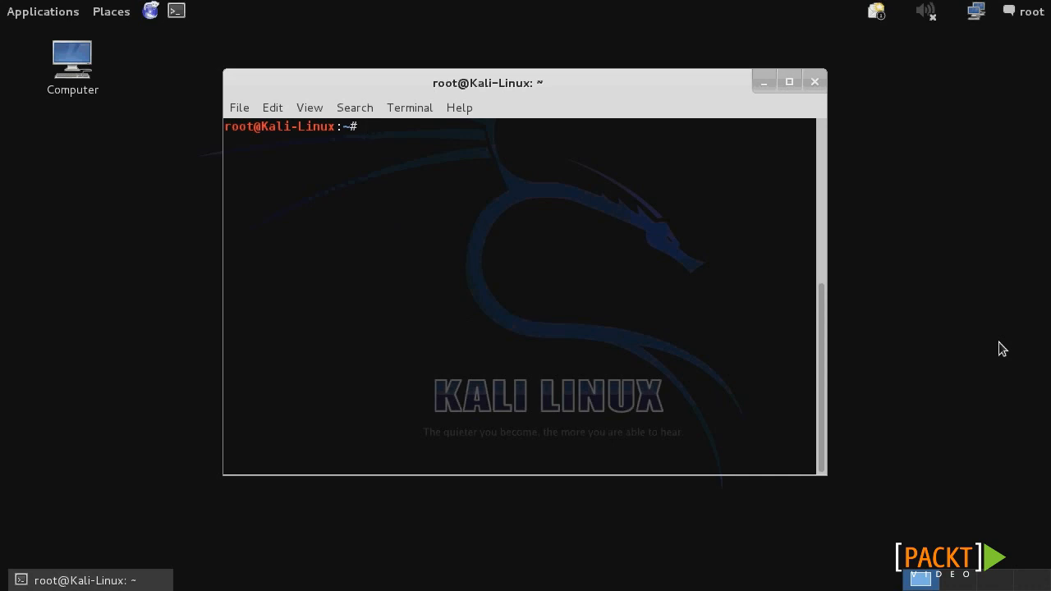
{"action": "type", "text": "zenmap"}
{"action": "key", "text": "Return"}
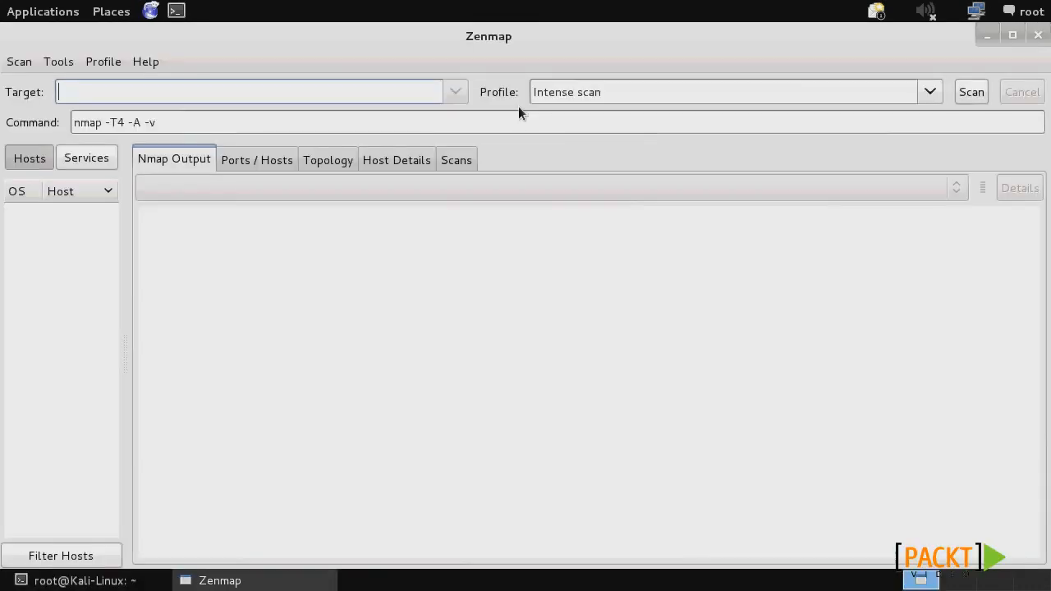
Step: Replace the default scan command with "nmap 192.168.199.0-255" and run the scan
{"action": "left_click", "coordinate": [524, 124]}
{"action": "key", "text": "BackSpace"}
{"action": "key", "text": "ctrl+a"}
{"action": "key", "text": "BackSpace"}
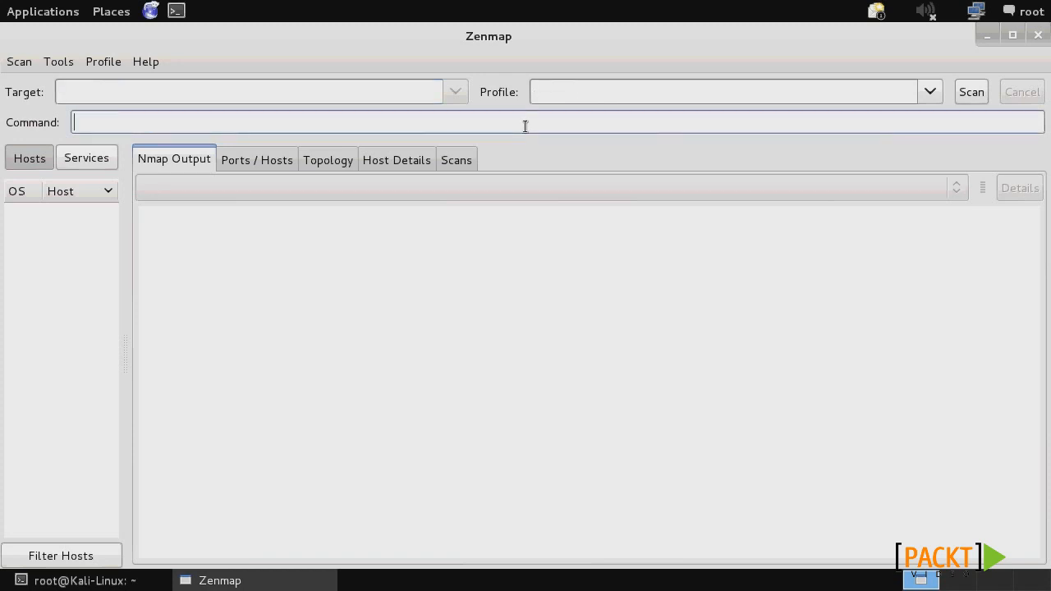
{"action": "type", "text": "nmap 192.168"}
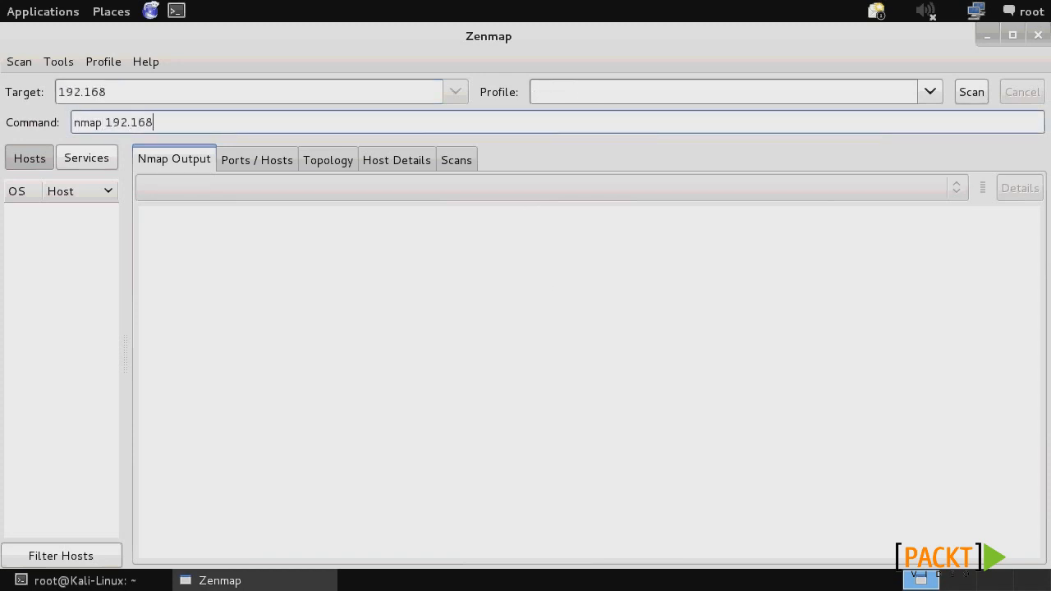
{"action": "type", "text": ".199.0-255"}
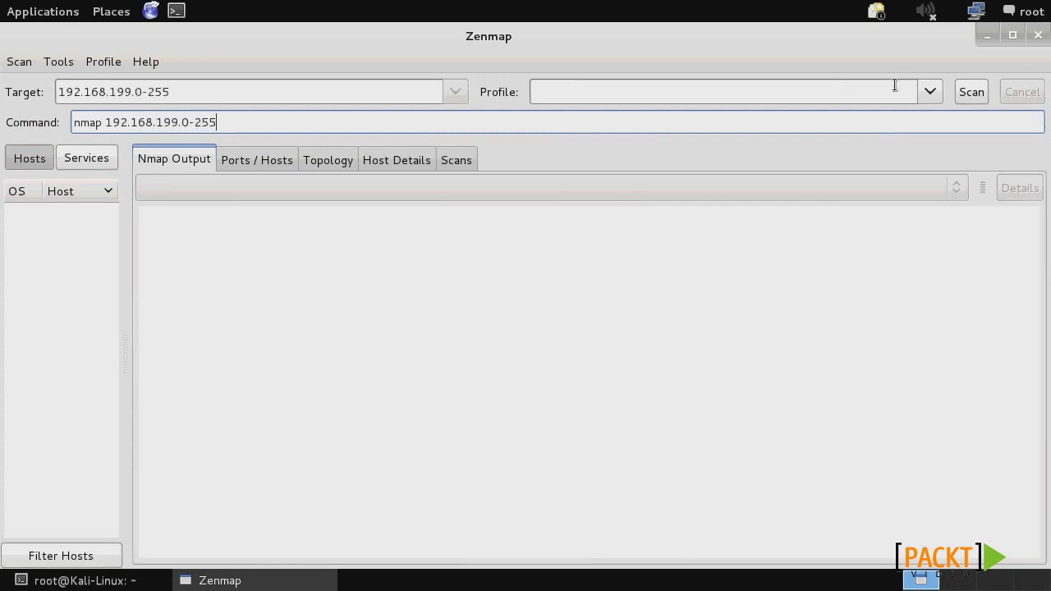
{"action": "left_click", "coordinate": [969, 93]}
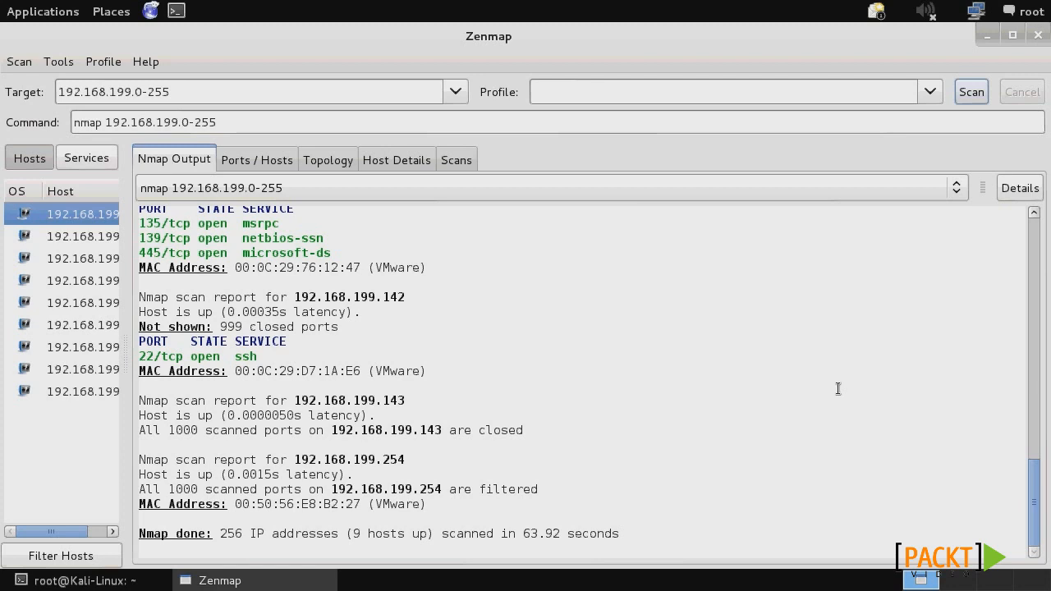
Step: Run a scan of 192.168.199.0-255 using the Intense scan profile
{"action": "left_click", "coordinate": [932, 92]}
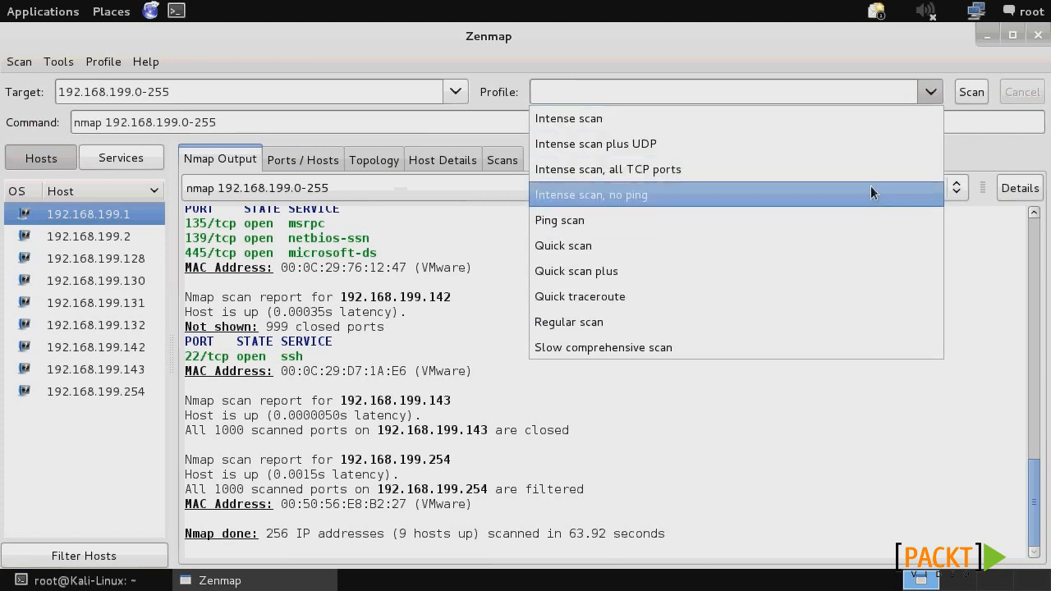
{"action": "left_click", "coordinate": [851, 120]}
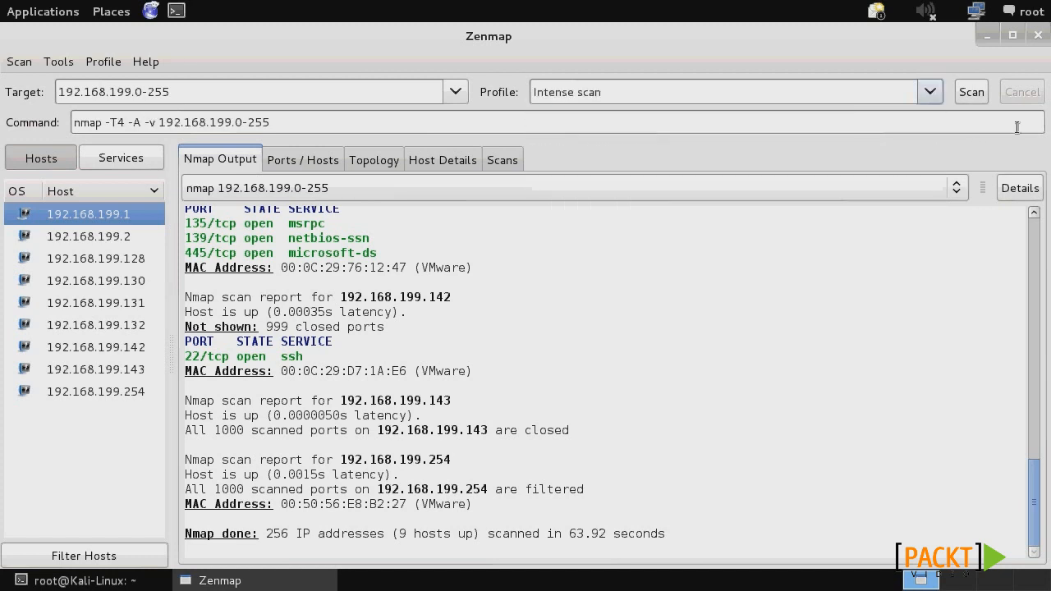
{"action": "left_click", "coordinate": [972, 92]}
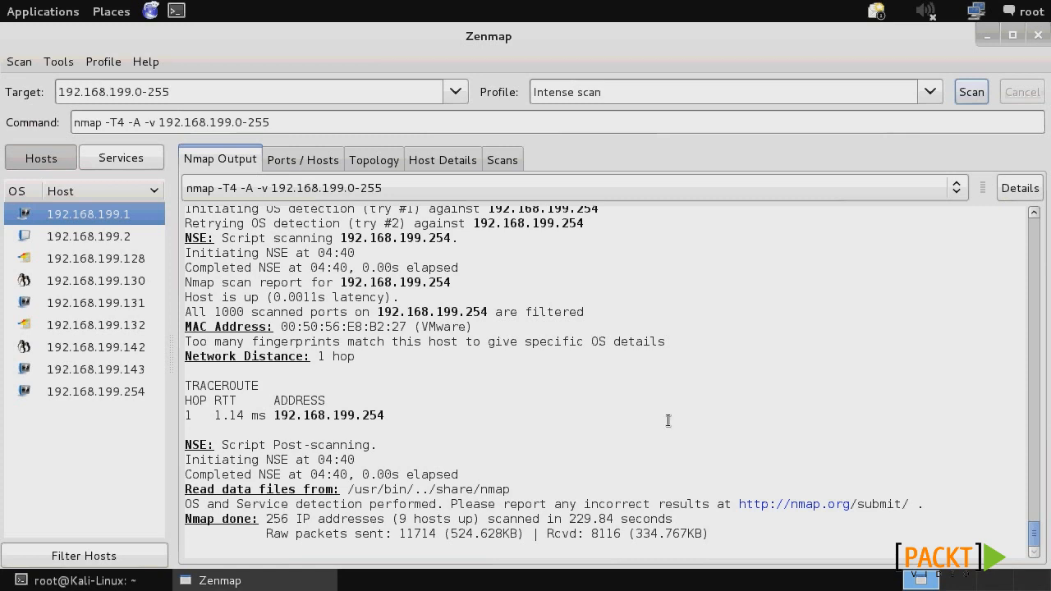
{"action": "left_click", "coordinate": [737, 405]}
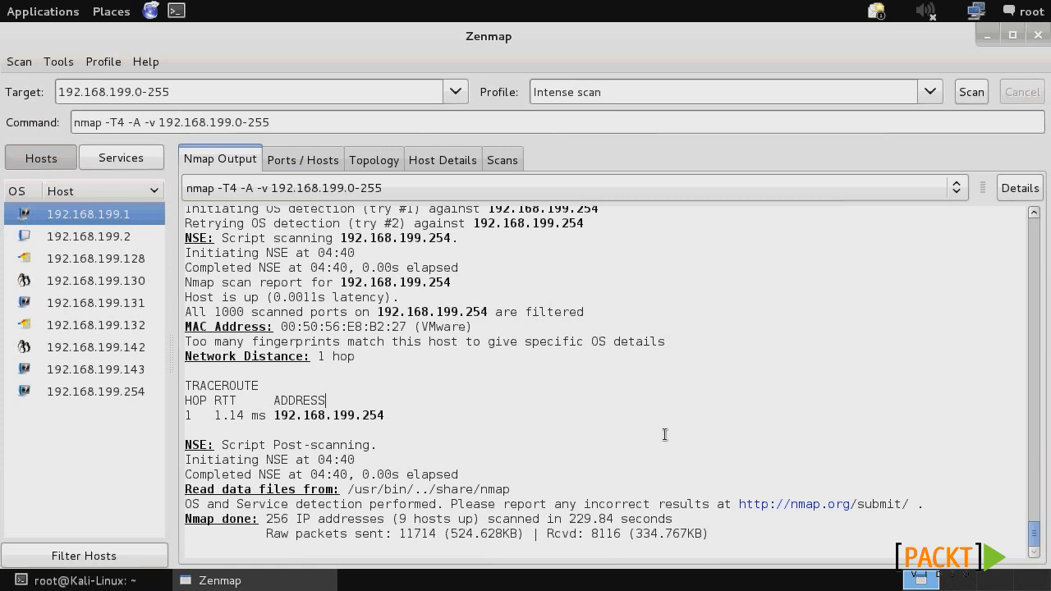
Step: Review the list of ports and service versions for host 192.168.199.130
{"action": "left_click", "coordinate": [106, 285]}
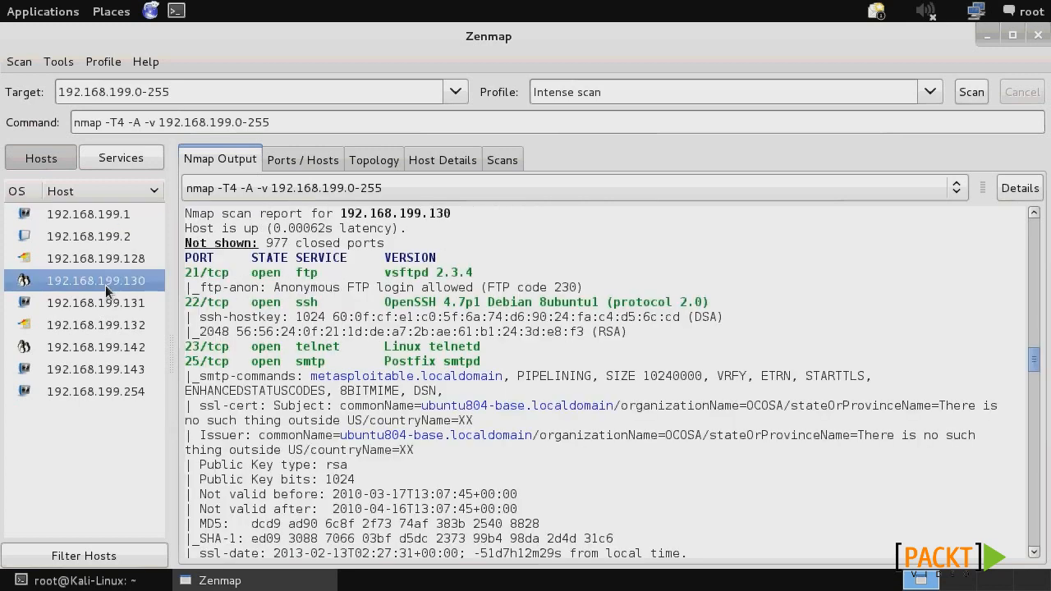
{"action": "left_click", "coordinate": [300, 158]}
{"action": "scroll", "coordinate": [451, 386], "scroll_direction": "down", "scroll_amount": 3}
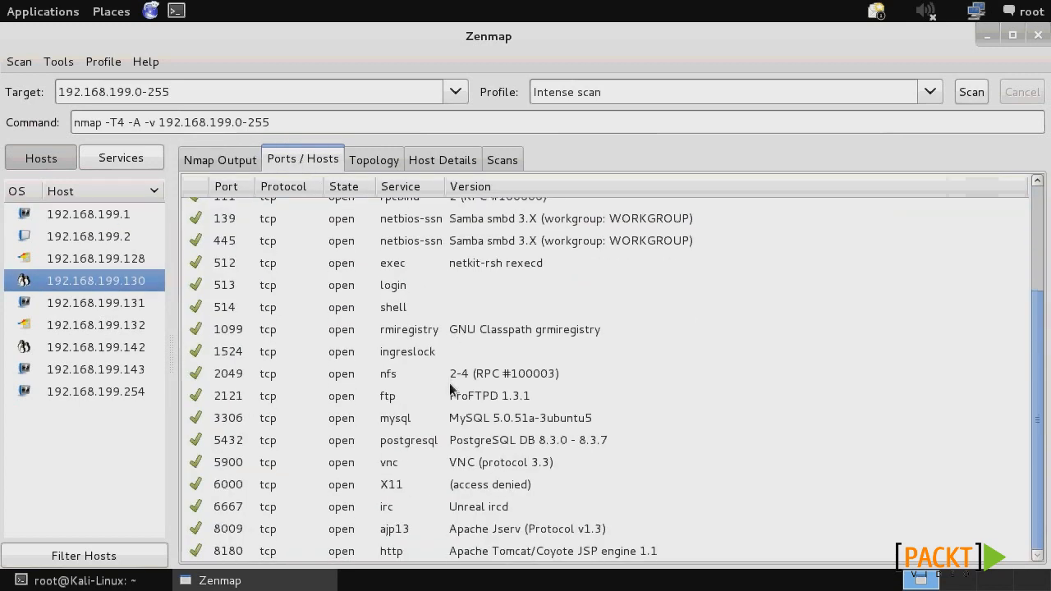
{"action": "scroll", "coordinate": [450, 393], "scroll_direction": "up", "scroll_amount": 2}
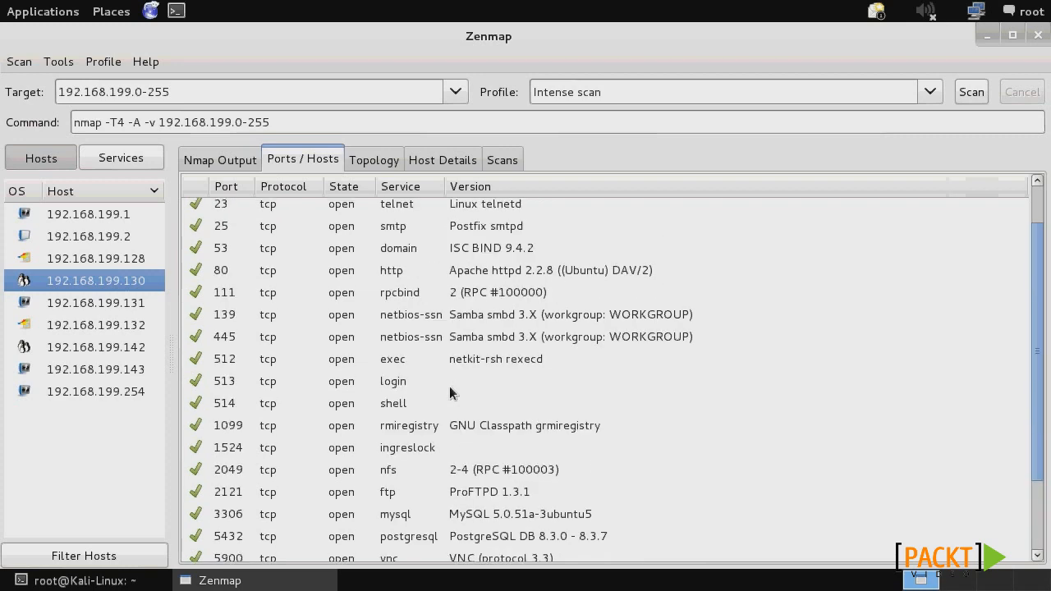
{"action": "scroll", "coordinate": [450, 392], "scroll_direction": "up", "scroll_amount": 1}
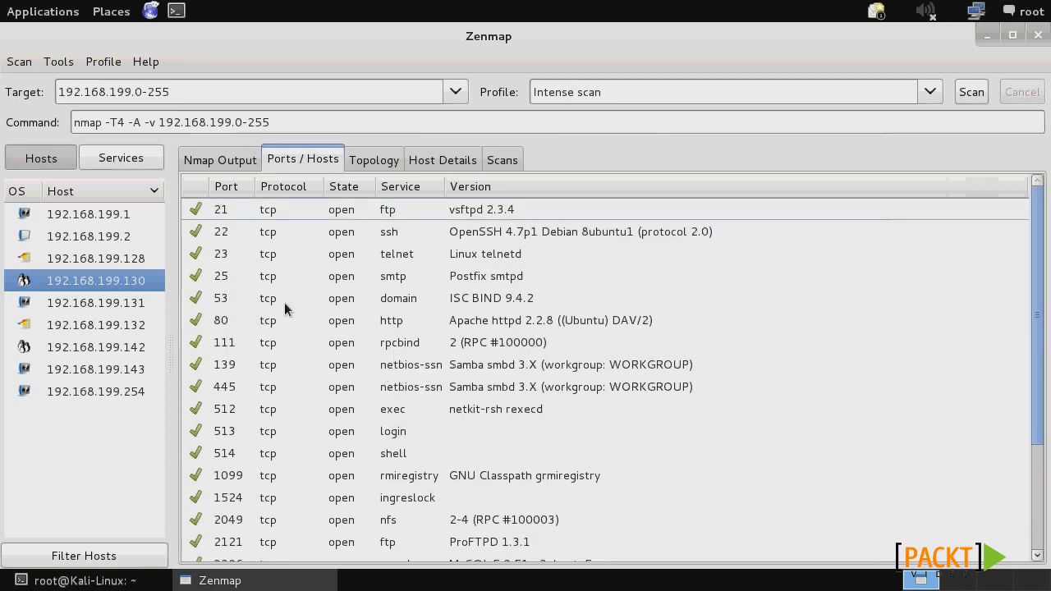
Step: Browse the scan results by service, checking which hosts offer http, login, mysql and netbios-ssn
{"action": "left_click", "coordinate": [137, 160]}
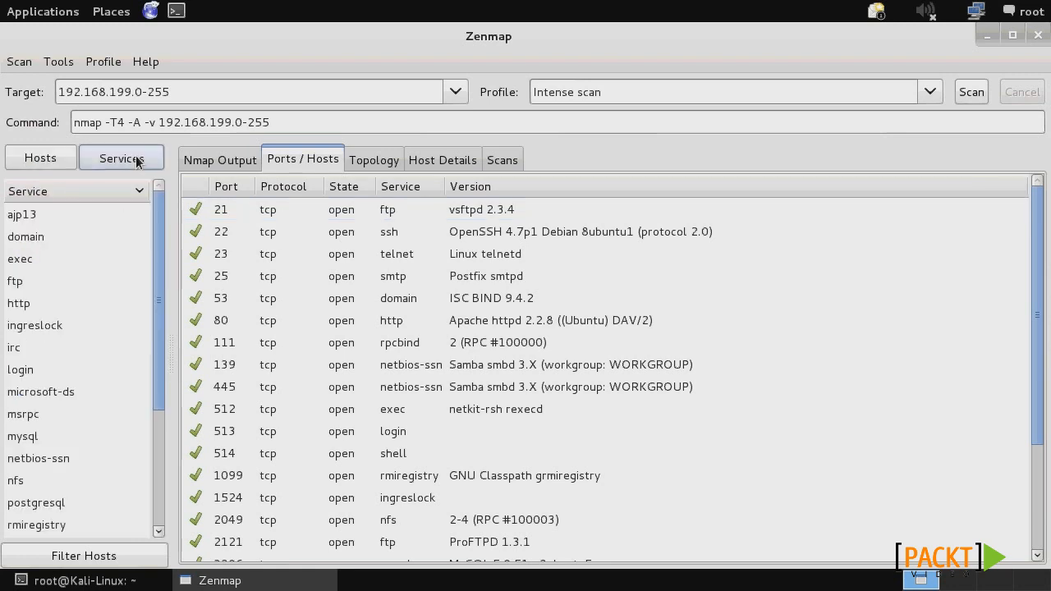
{"action": "left_click", "coordinate": [44, 305]}
{"action": "left_click", "coordinate": [32, 371]}
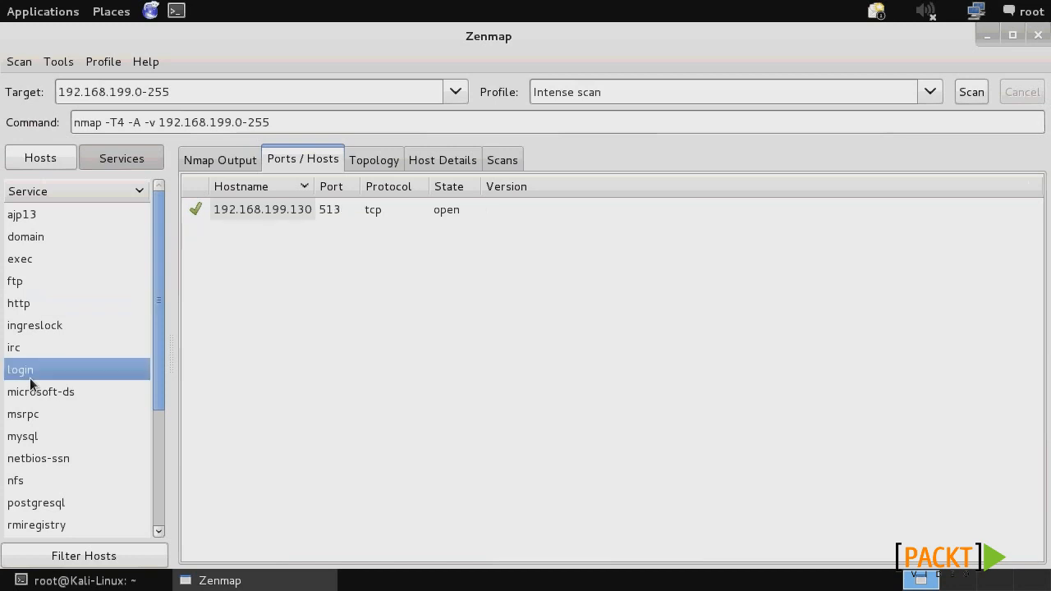
{"action": "left_click", "coordinate": [36, 432]}
{"action": "left_click", "coordinate": [45, 457]}
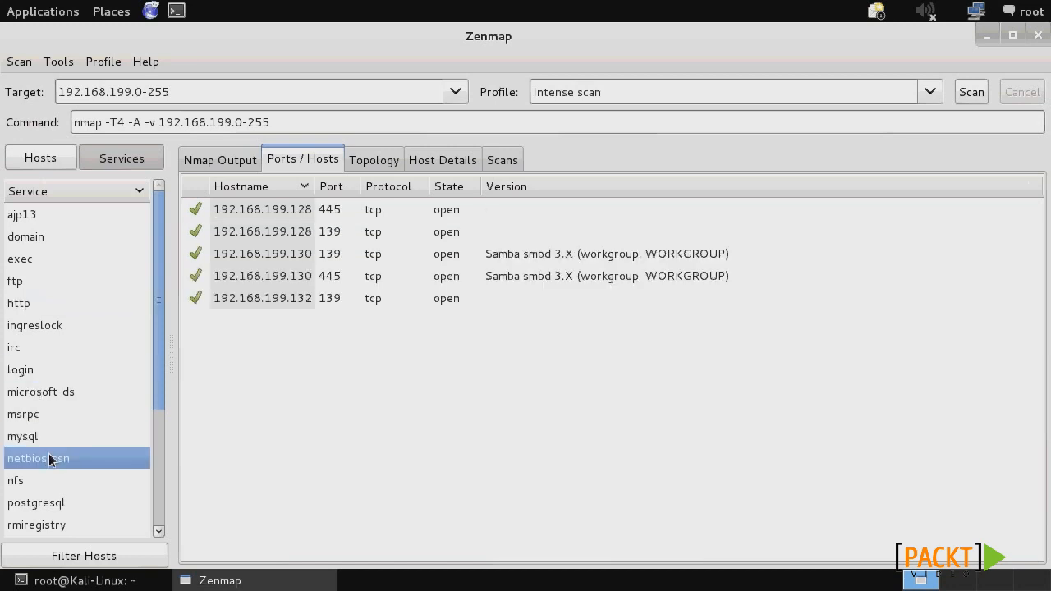
Step: View the network topology map, centring it first on host 192.168.199.130 and then on 192.168.199.143
{"action": "left_click", "coordinate": [373, 161]}
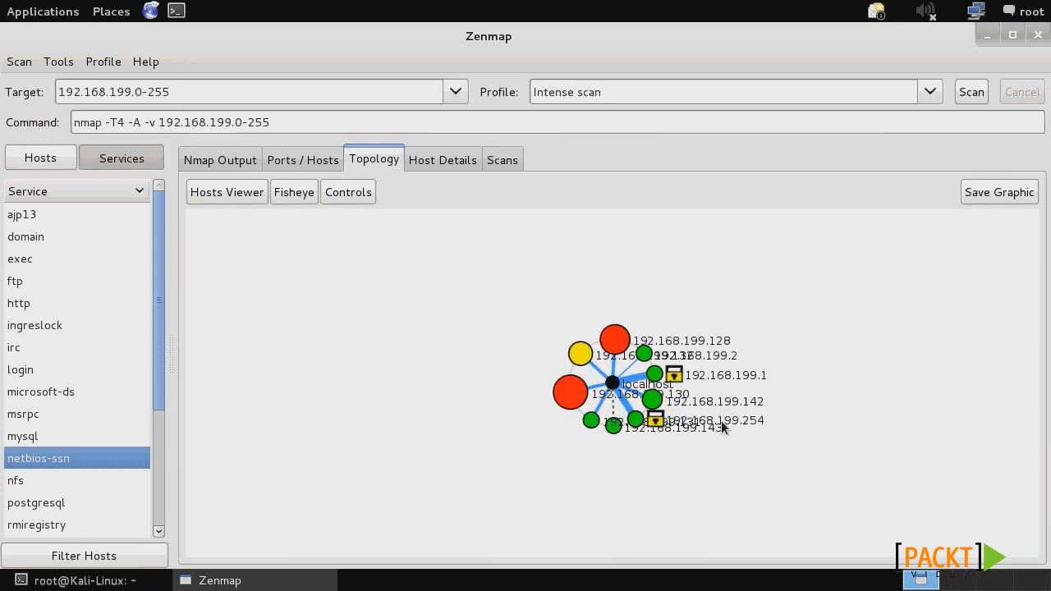
{"action": "left_click", "coordinate": [570, 392]}
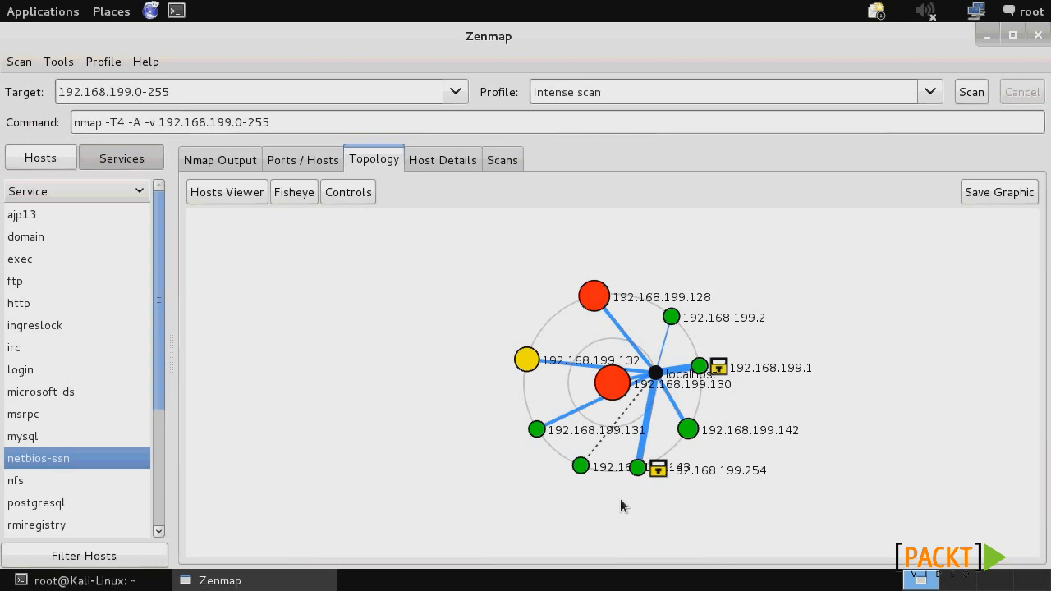
{"action": "left_click", "coordinate": [581, 466]}
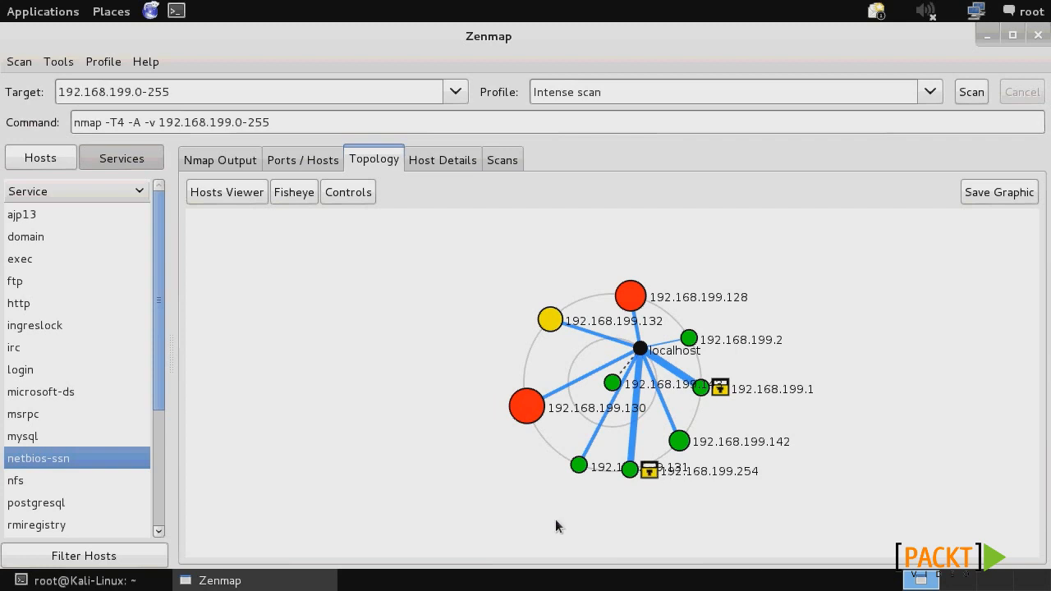
Step: Examine the host details of 192.168.199.131, 192.168.199.132 and 192.168.199.142
{"action": "left_click", "coordinate": [444, 160]}
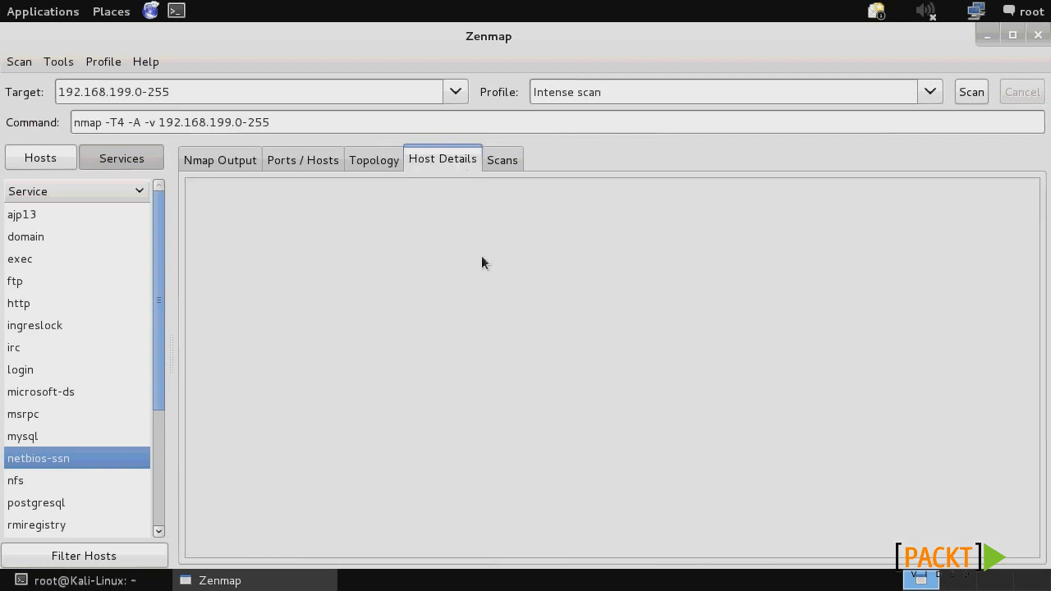
{"action": "left_click", "coordinate": [38, 159]}
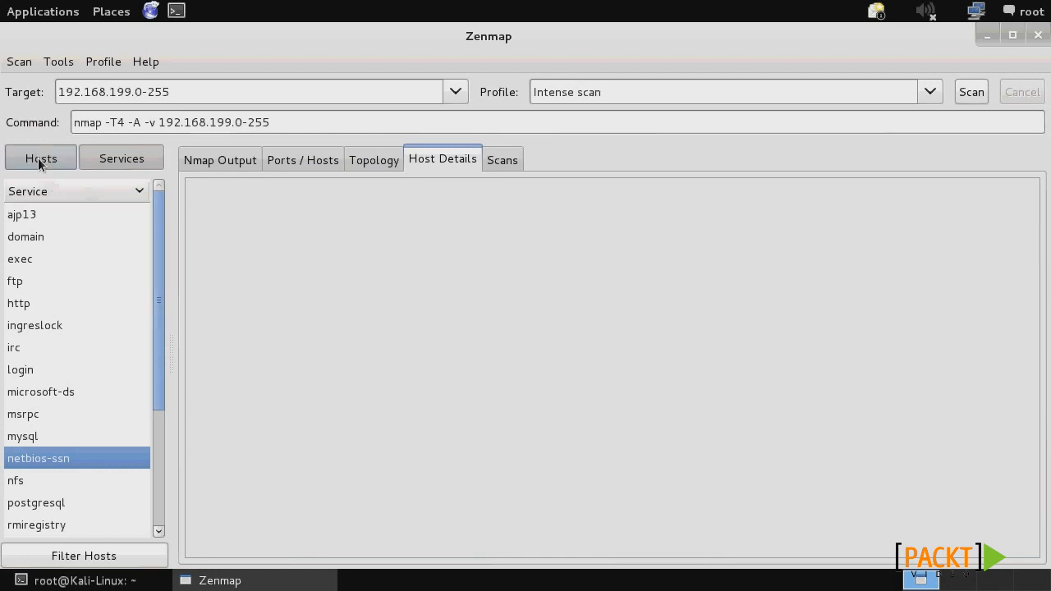
{"action": "left_click", "coordinate": [64, 309]}
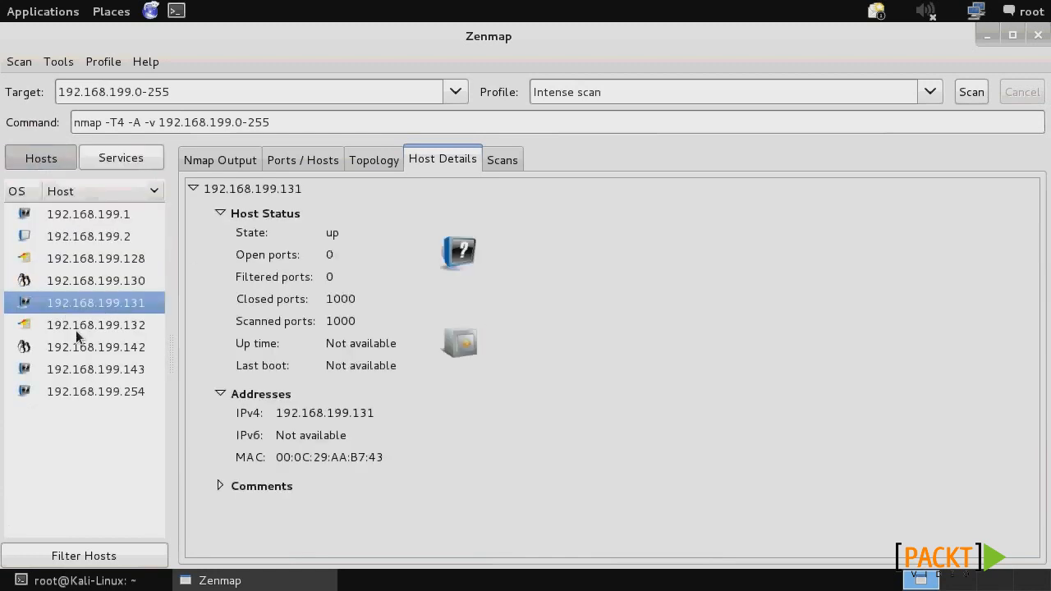
{"action": "left_click", "coordinate": [76, 328]}
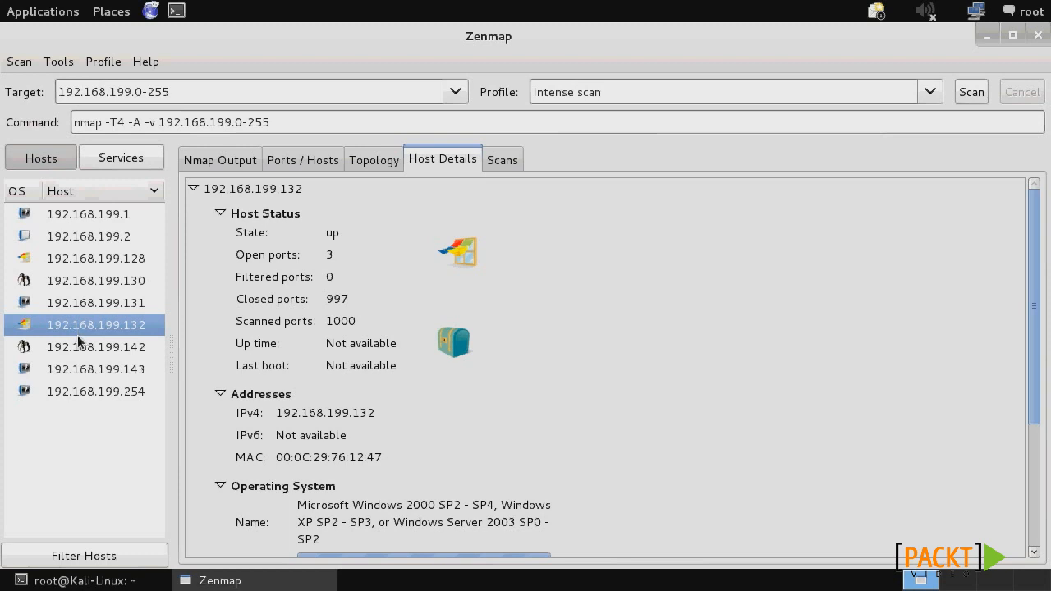
{"action": "left_click", "coordinate": [91, 352]}
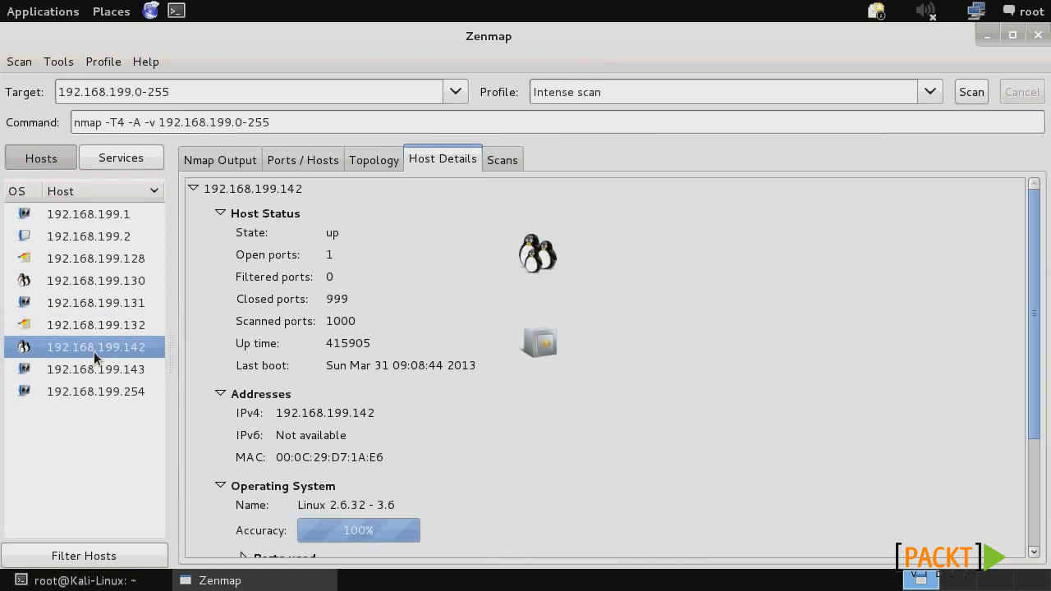
Step: View the list of scans run in this session and check the available scan profiles
{"action": "left_click", "coordinate": [503, 165]}
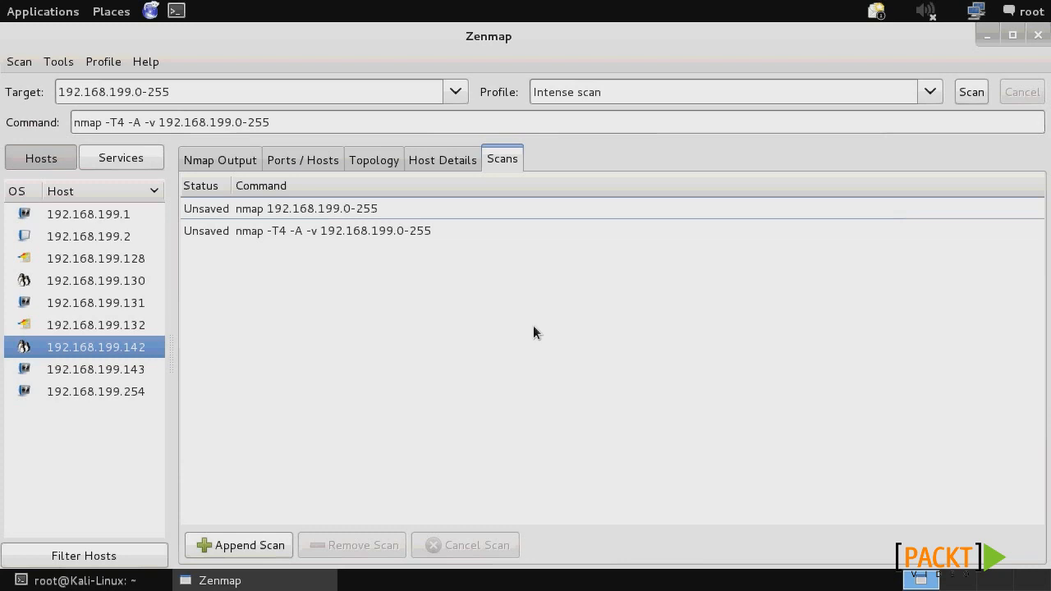
{"action": "left_click", "coordinate": [929, 92]}
{"action": "left_click", "coordinate": [927, 89]}
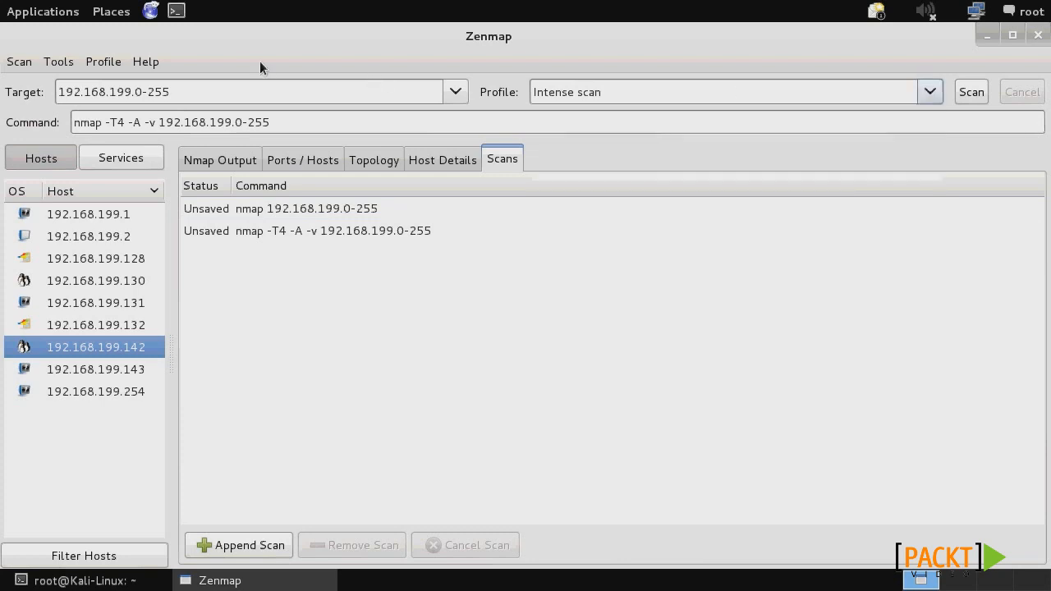
Step: Start a new scan profile with its prefilled command cleared and name it "Stealth Scan"
{"action": "left_click", "coordinate": [90, 62]}
{"action": "left_click", "coordinate": [110, 85]}
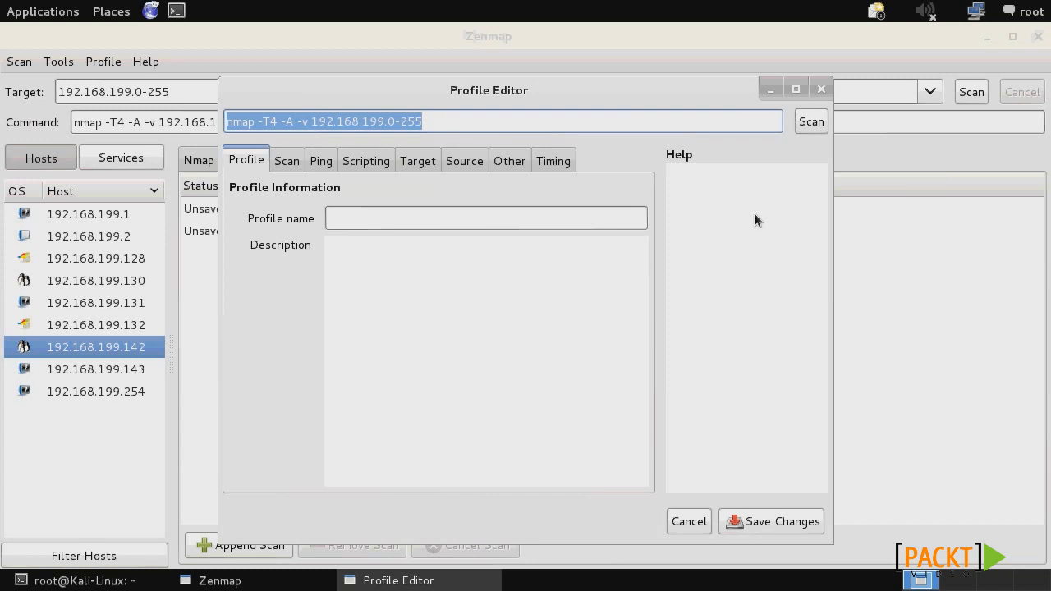
{"action": "key", "text": "BackSpace"}
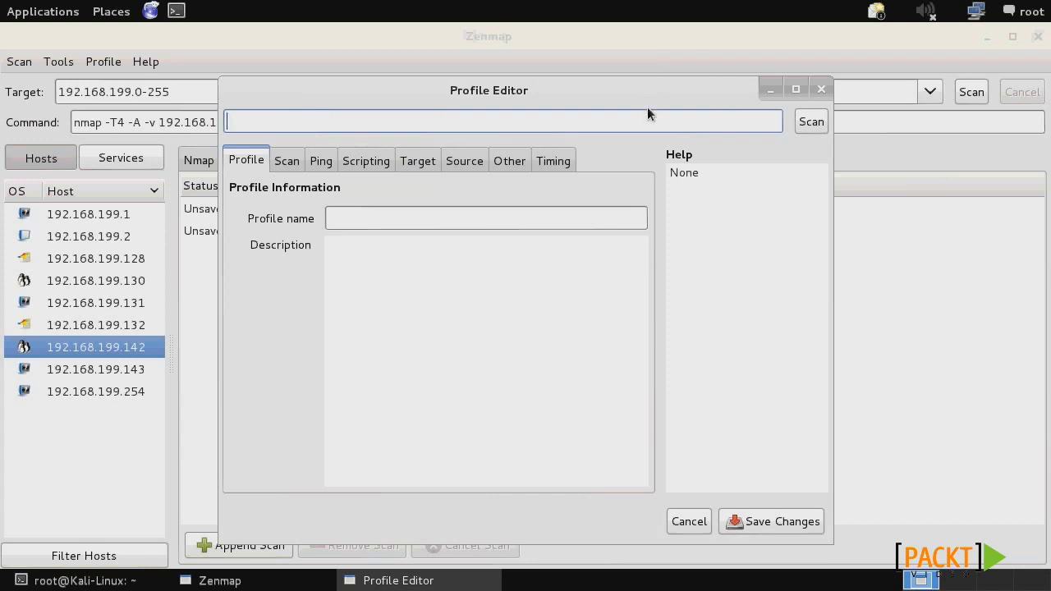
{"action": "left_click", "coordinate": [430, 220]}
{"action": "type", "text": "Stealth Scan"}
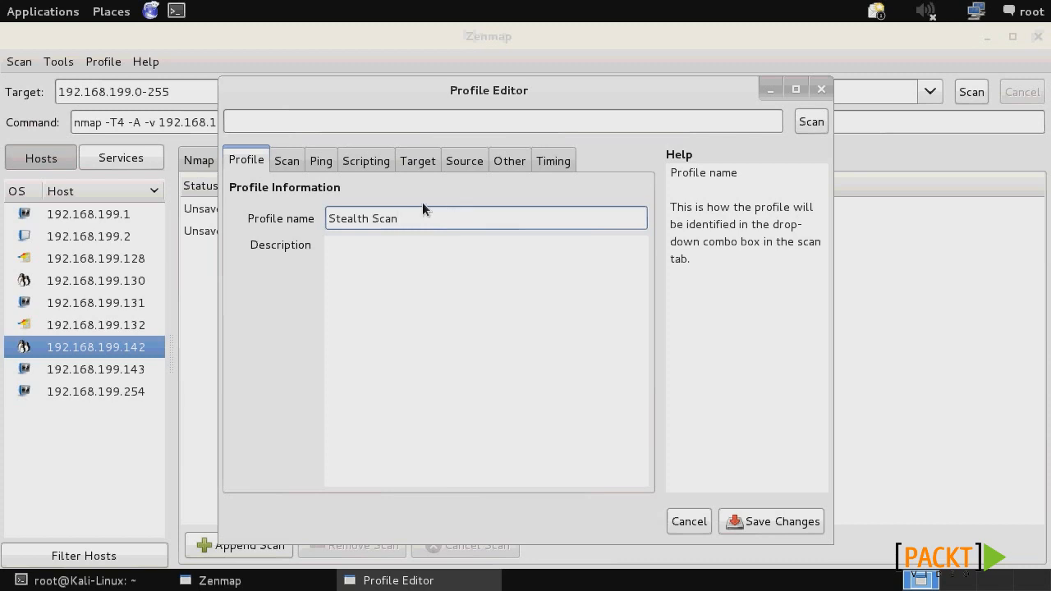
Step: Set the new profile's scan target to 192.168.199.130
{"action": "left_click", "coordinate": [293, 162]}
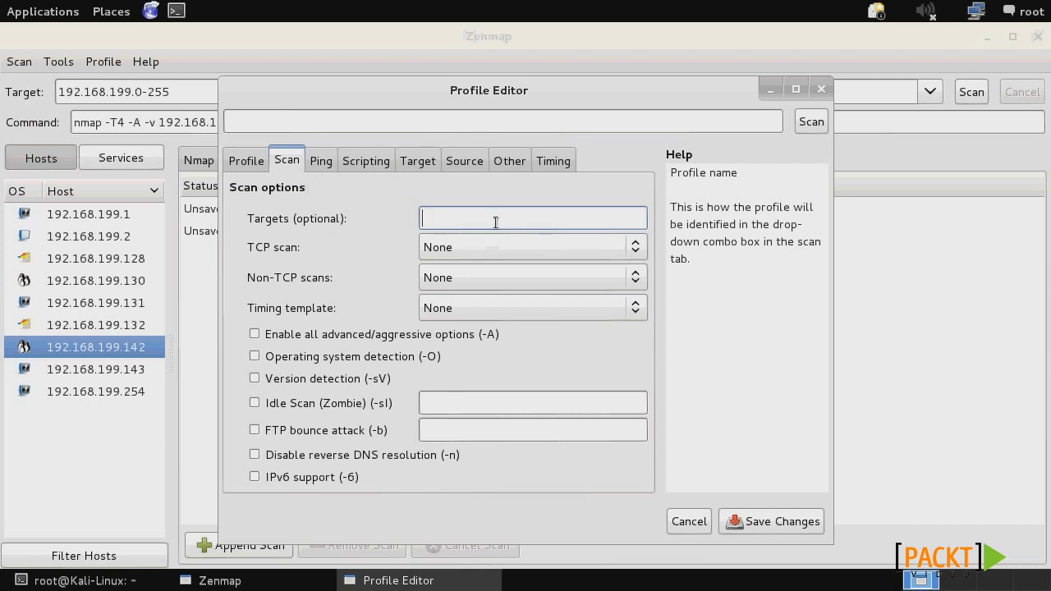
{"action": "type", "text": "192.168"}
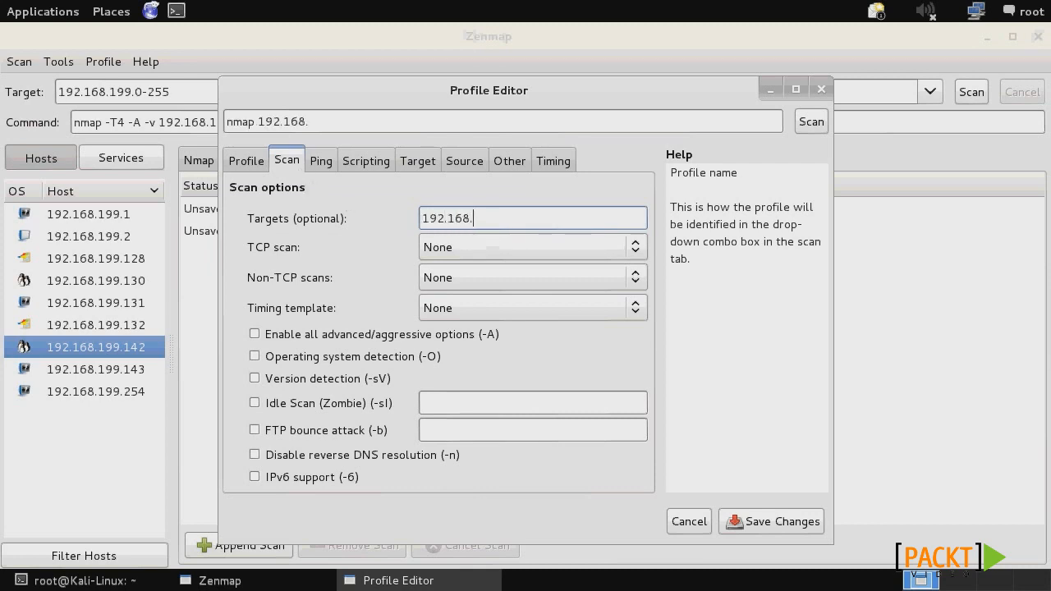
{"action": "type", "text": ".199.130"}
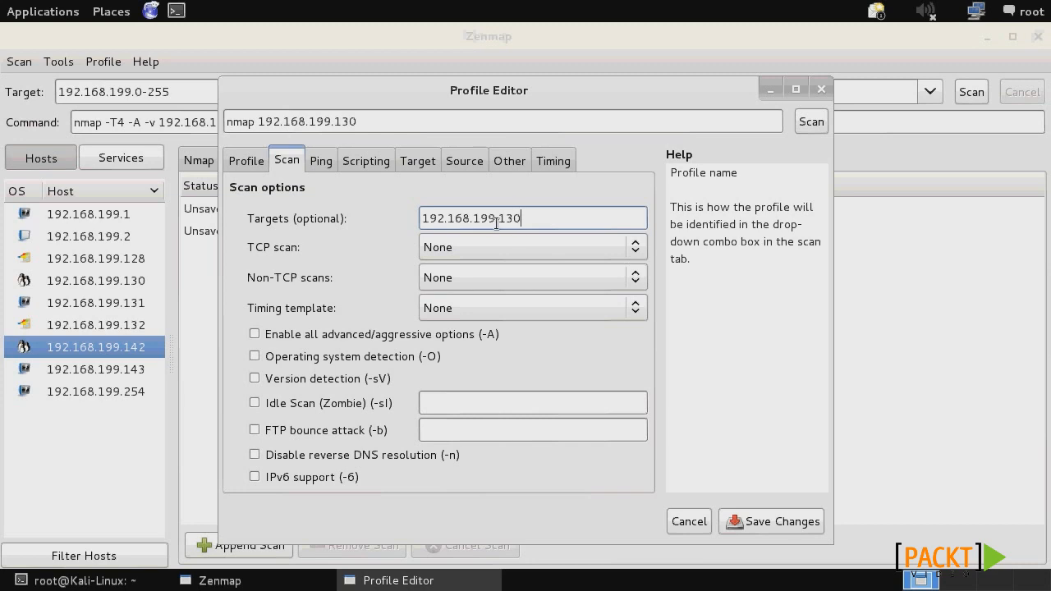
Step: Set the profile's timing template to Sneaky (-T1) and enable the option not to ping before scanning (-Pn)
{"action": "left_click", "coordinate": [497, 310]}
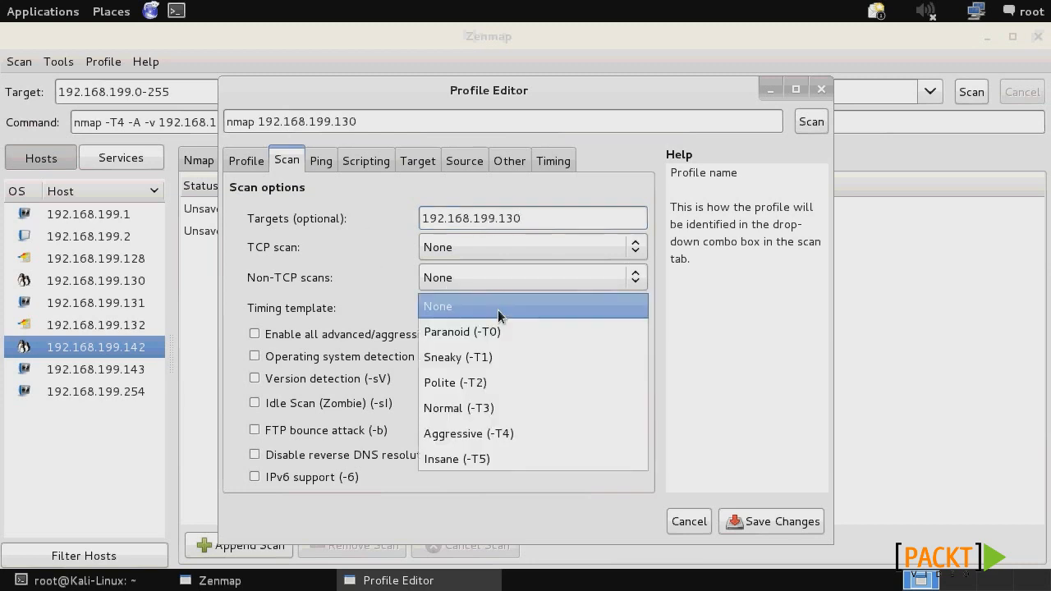
{"action": "left_click", "coordinate": [527, 357]}
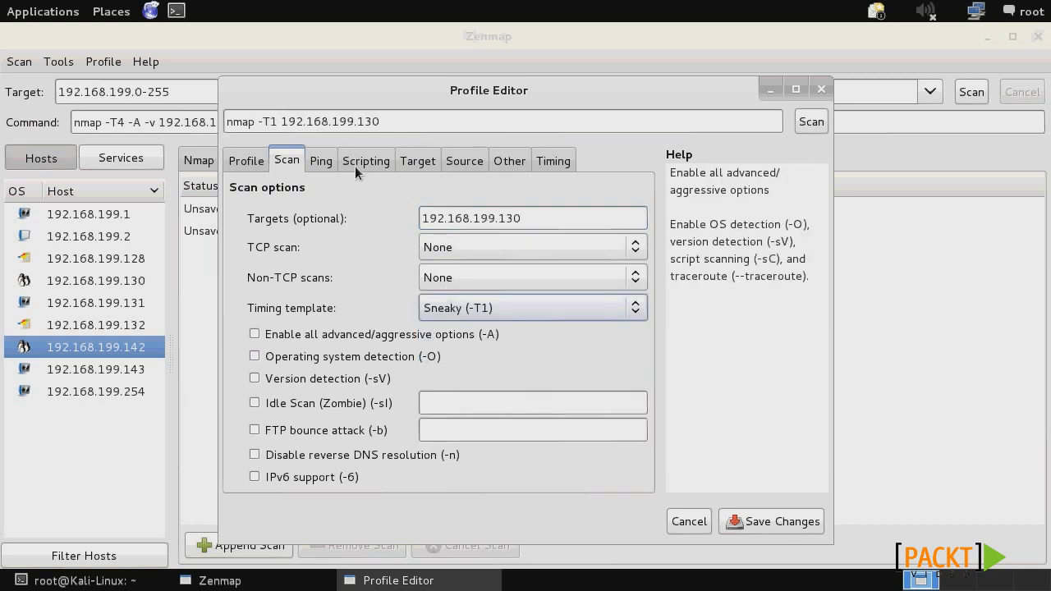
{"action": "left_click", "coordinate": [322, 162]}
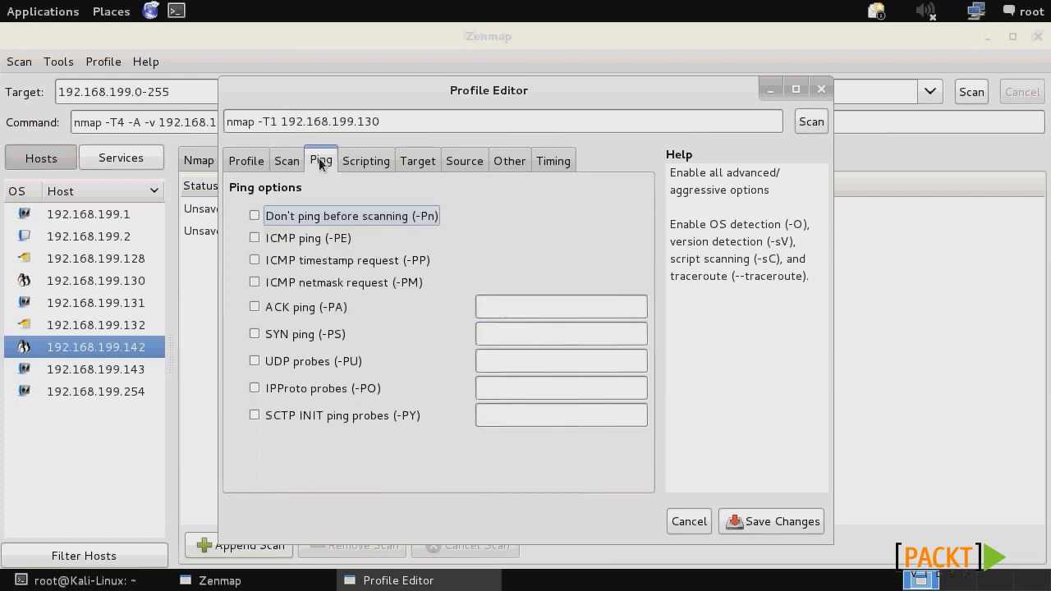
{"action": "left_click", "coordinate": [327, 219]}
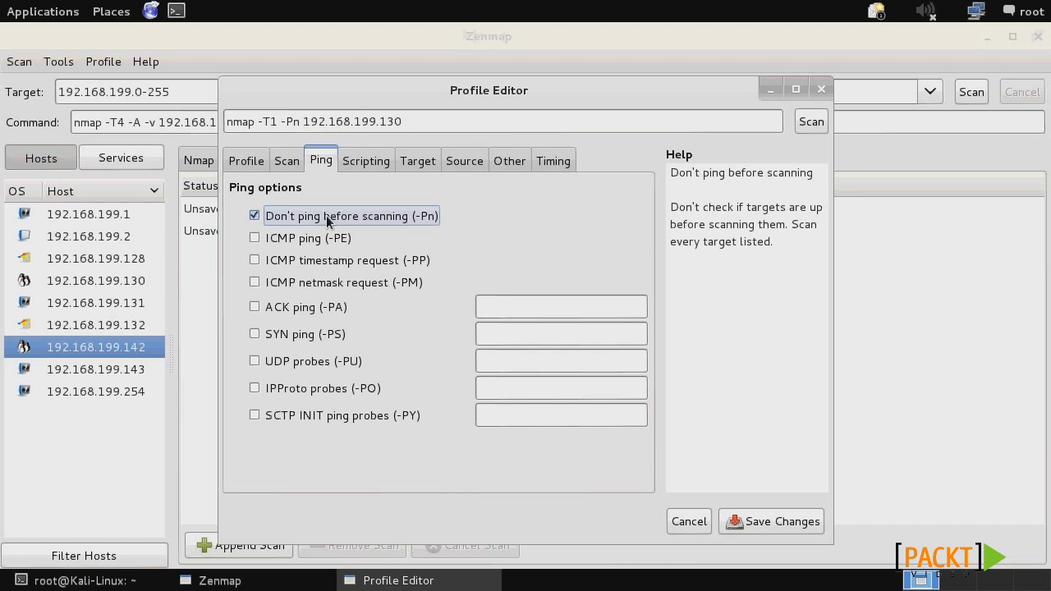
Step: Restrict the profile's ports to scan (-p) to 80,21,23
{"action": "left_click", "coordinate": [427, 165]}
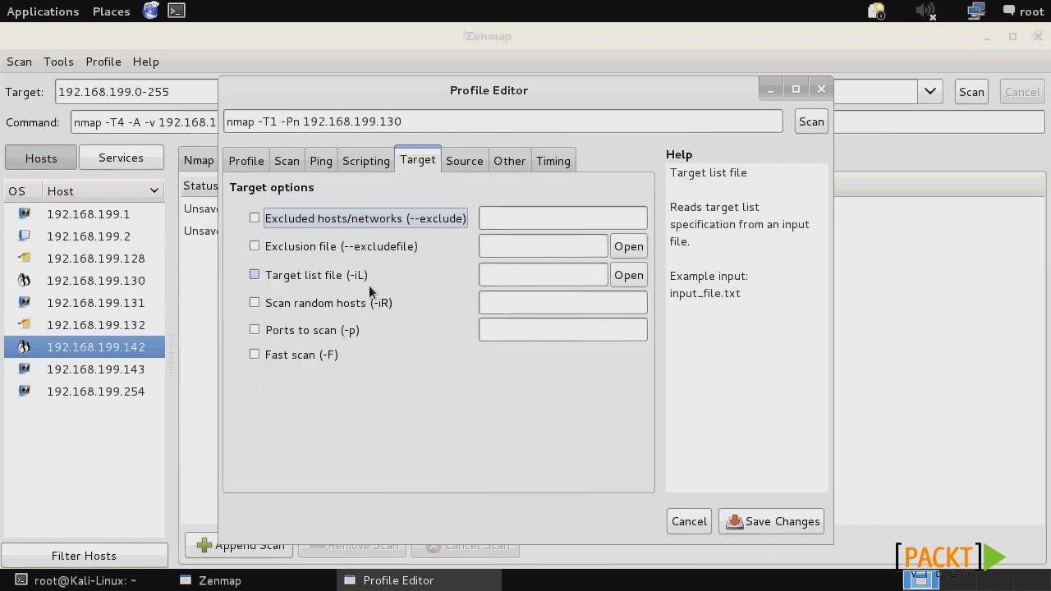
{"action": "left_click", "coordinate": [264, 329]}
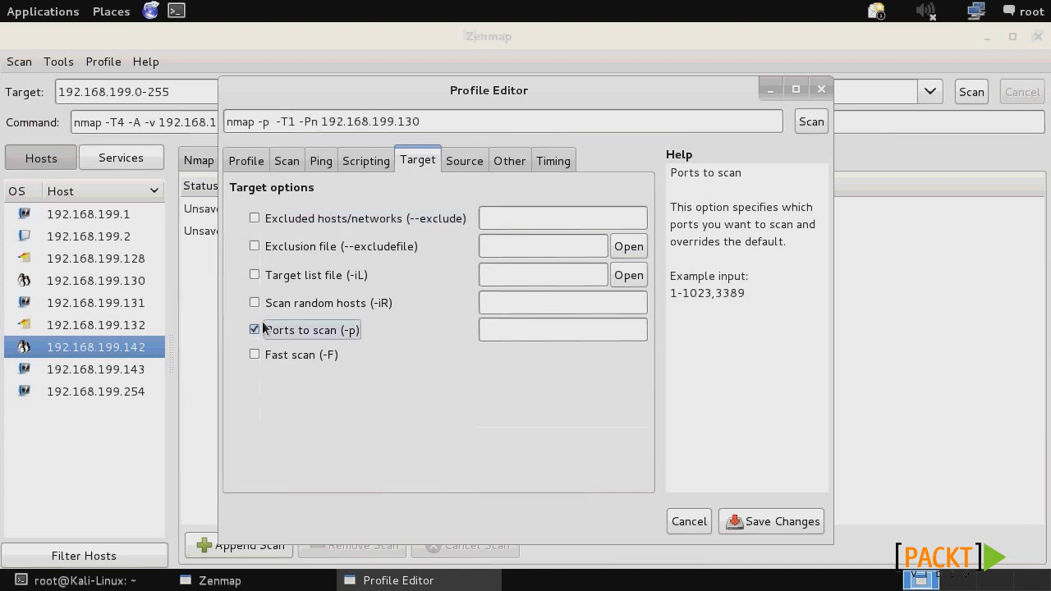
{"action": "left_click", "coordinate": [494, 328]}
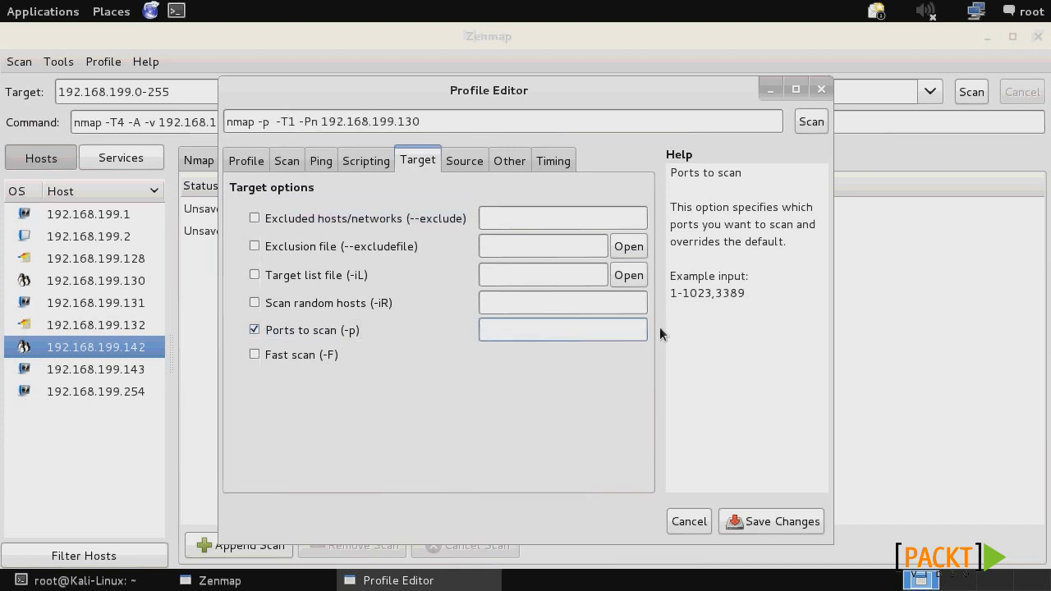
{"action": "type", "text": "80"}
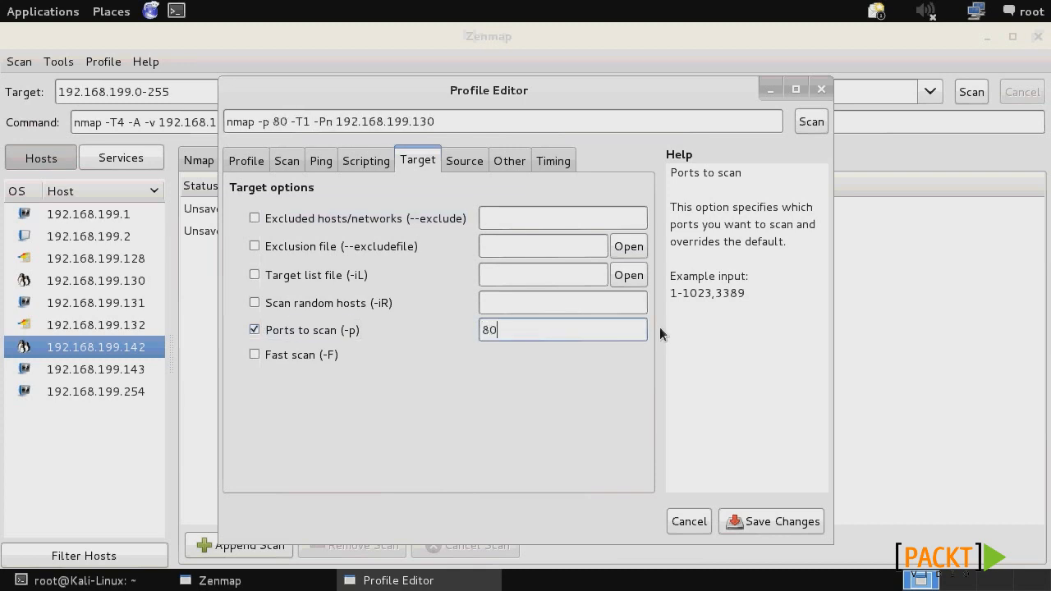
{"action": "type", "text": ","}
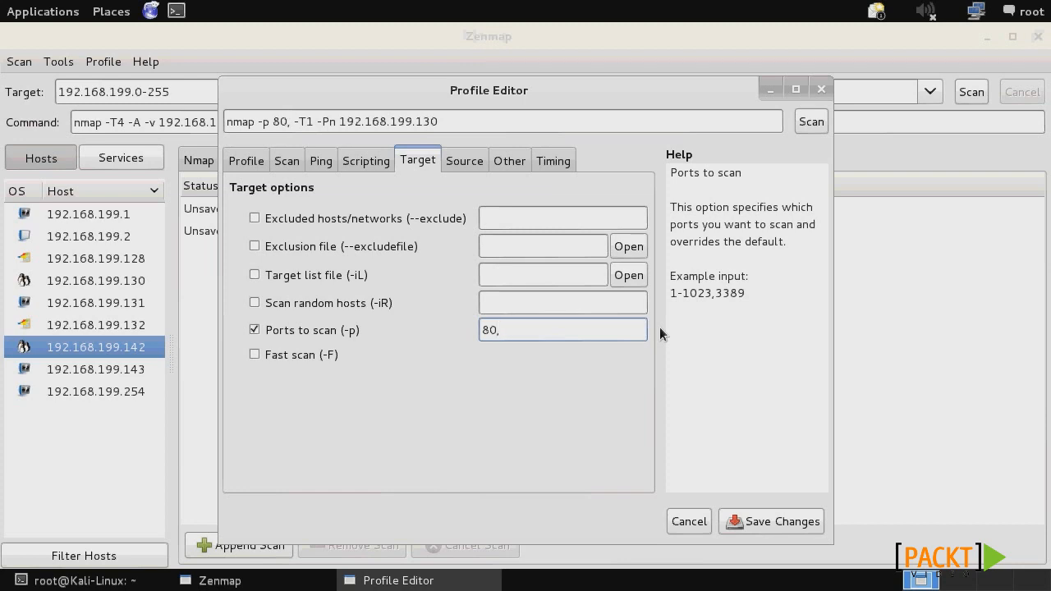
{"action": "type", "text": "21"}
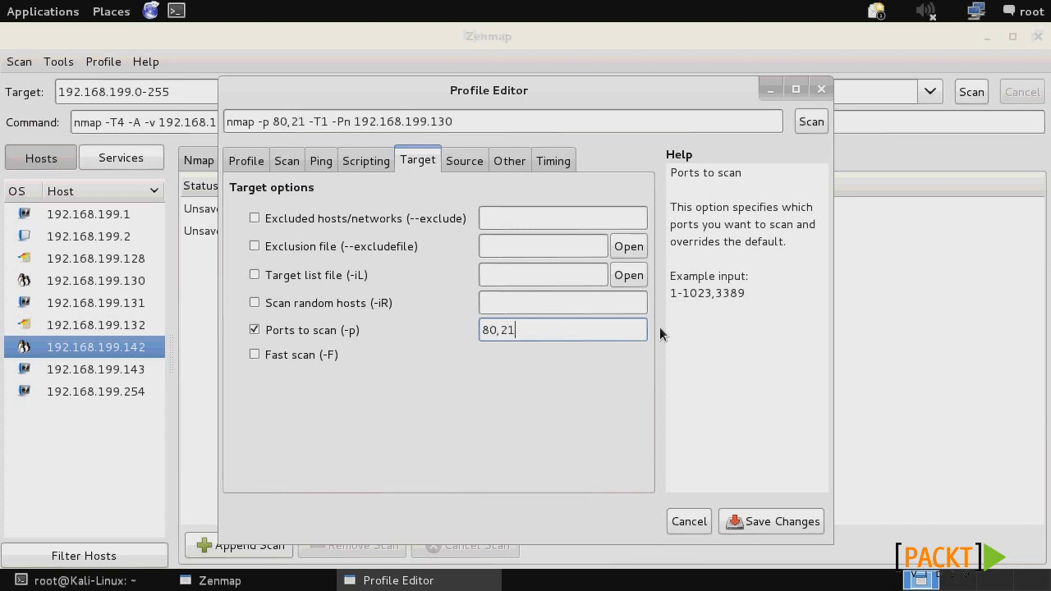
{"action": "type", "text": ",23"}
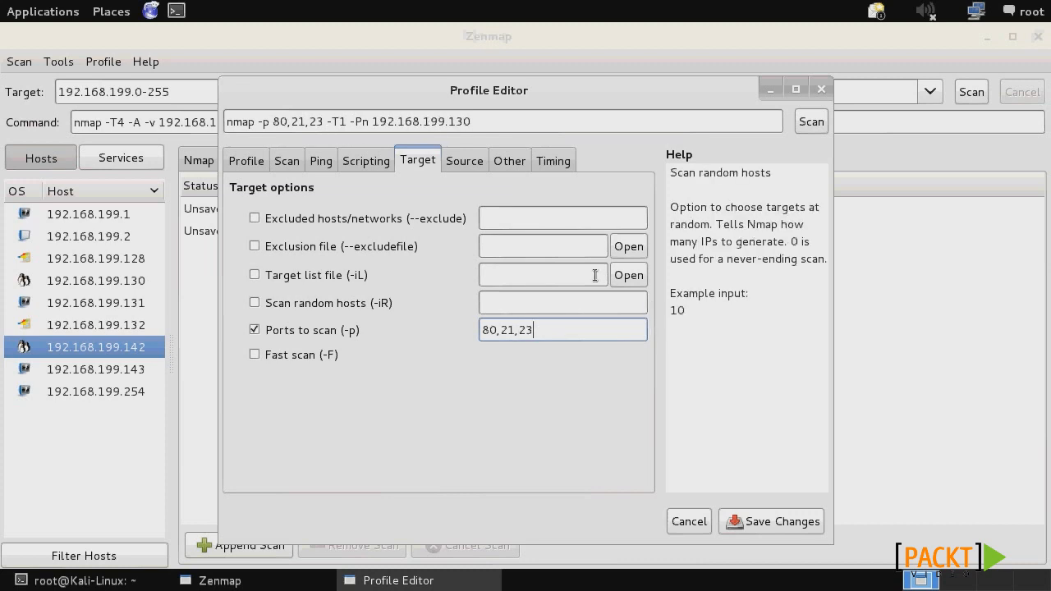
Step: Enable decoys to hide identity (-D) in the profile with the value RND:5
{"action": "left_click", "coordinate": [454, 164]}
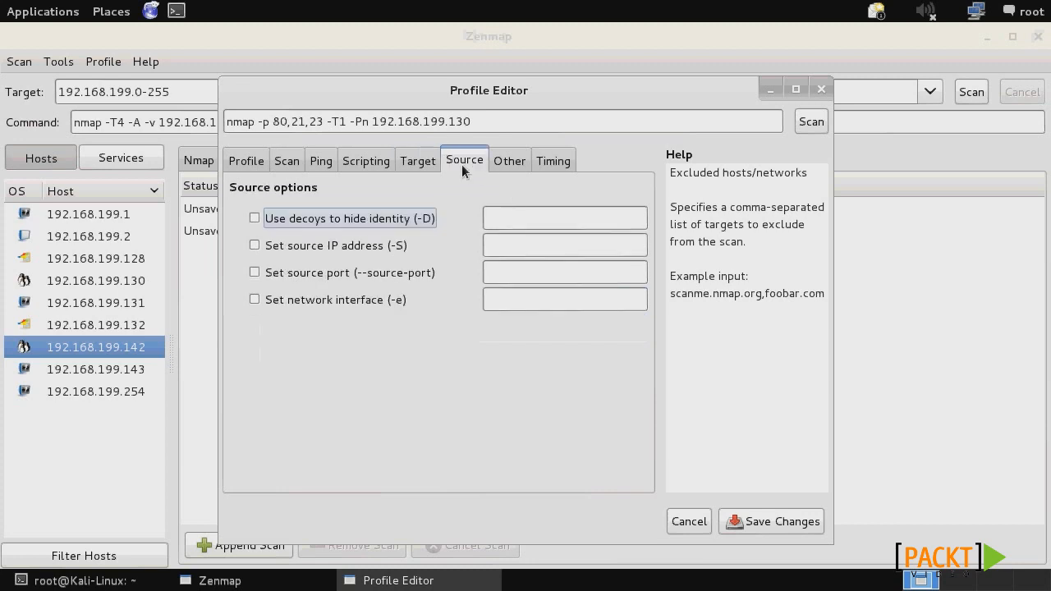
{"action": "left_click", "coordinate": [254, 217]}
{"action": "left_click", "coordinate": [549, 218]}
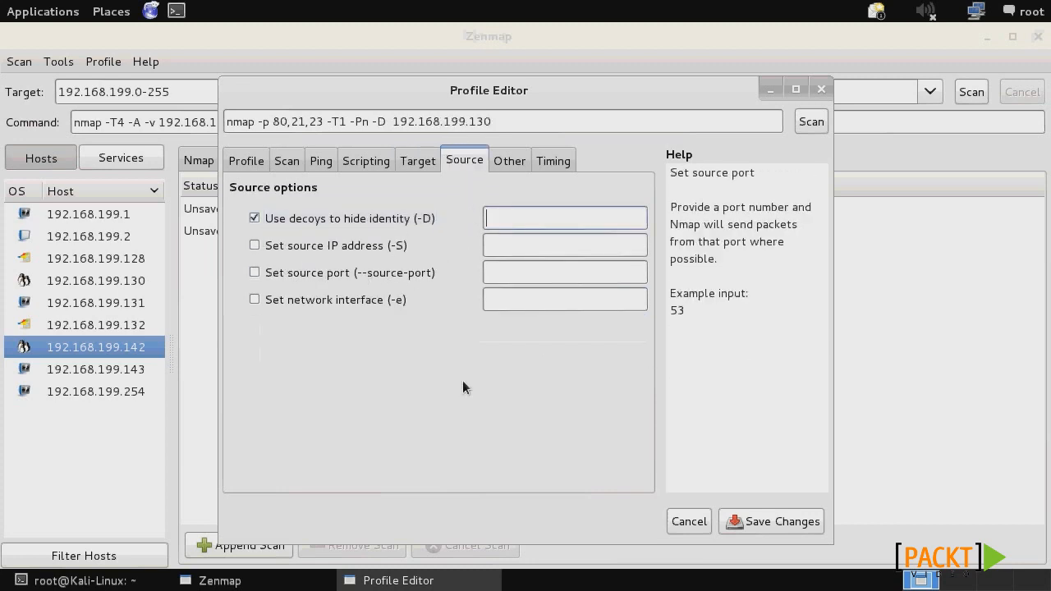
{"action": "type", "text": "RND:5"}
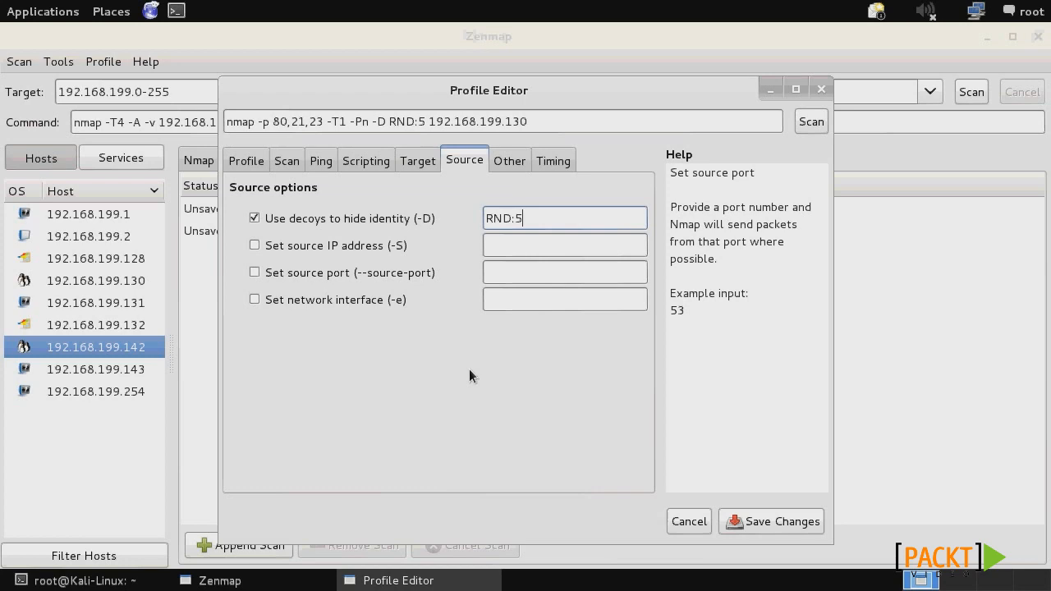
Step: Enable IP packet fragmentation (-f) and save the Stealth Scan profile
{"action": "left_click", "coordinate": [514, 164]}
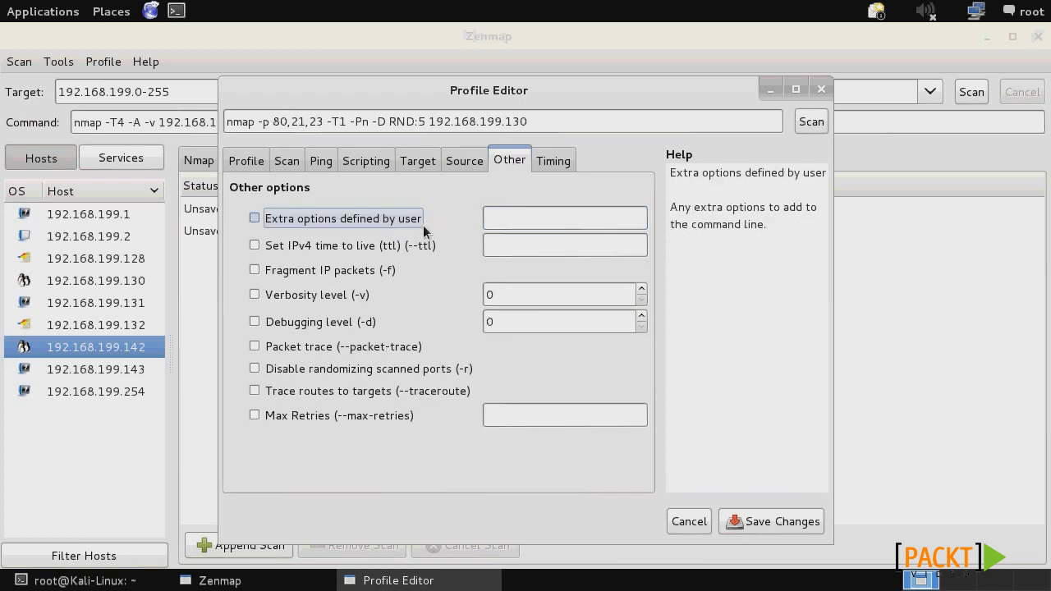
{"action": "left_click", "coordinate": [254, 271]}
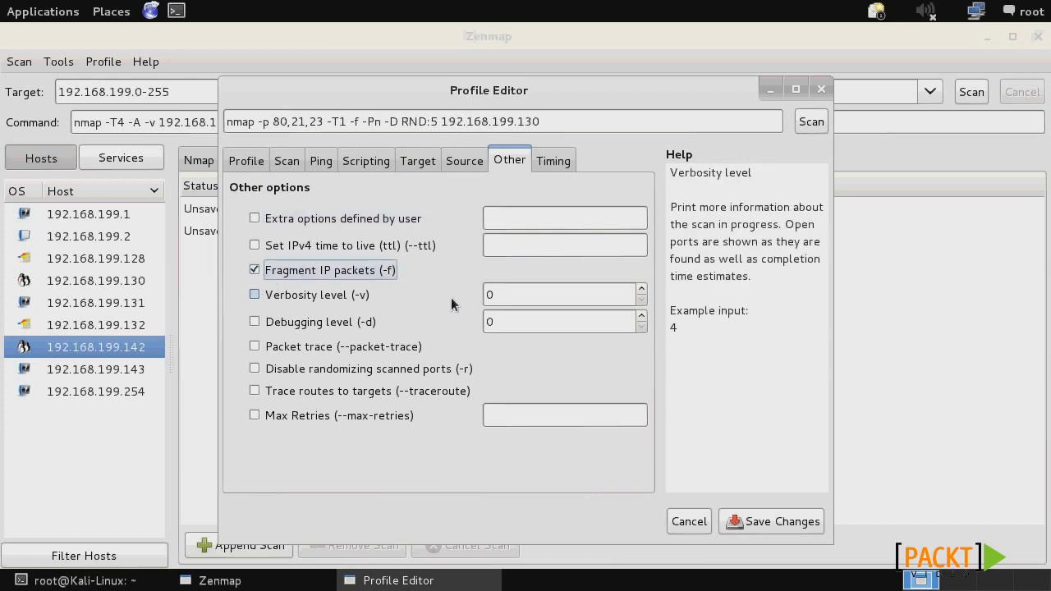
{"action": "left_click", "coordinate": [789, 514]}
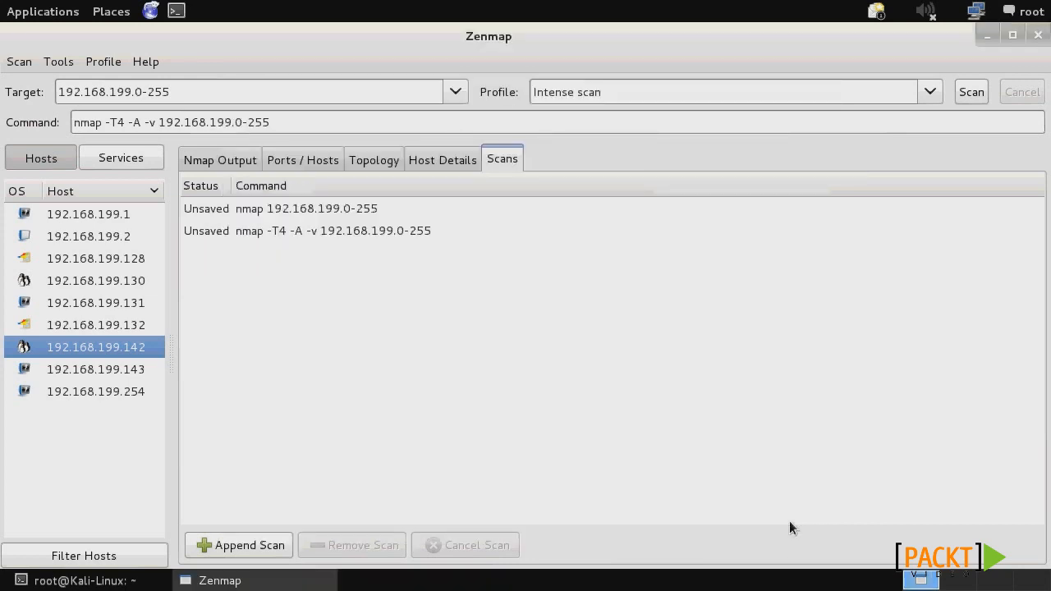
Step: Choose Stealth Scan as the scan profile and show the Nmap output view
{"action": "left_click", "coordinate": [931, 91]}
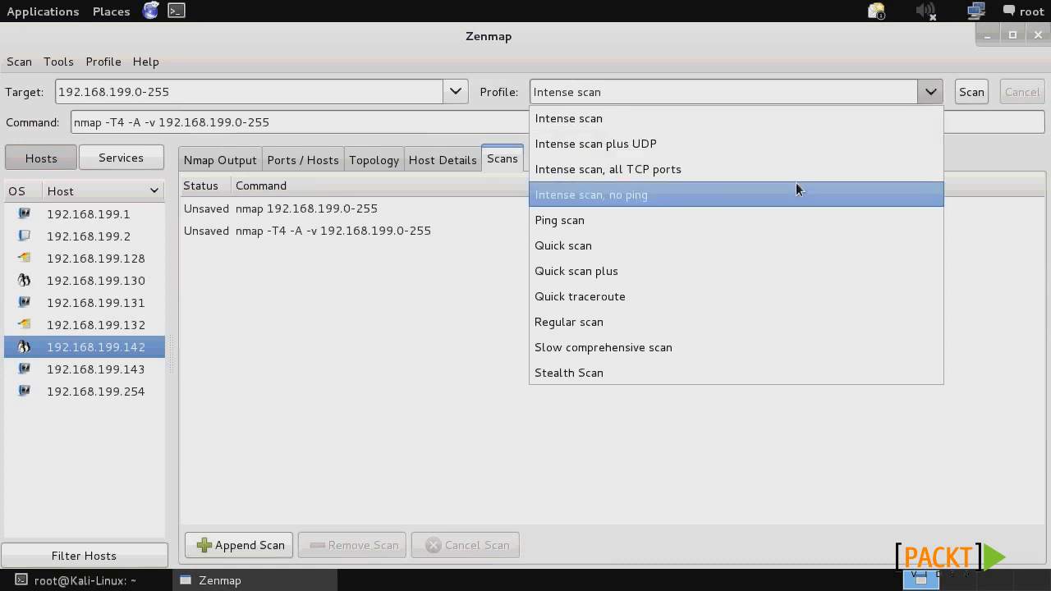
{"action": "left_click", "coordinate": [775, 376]}
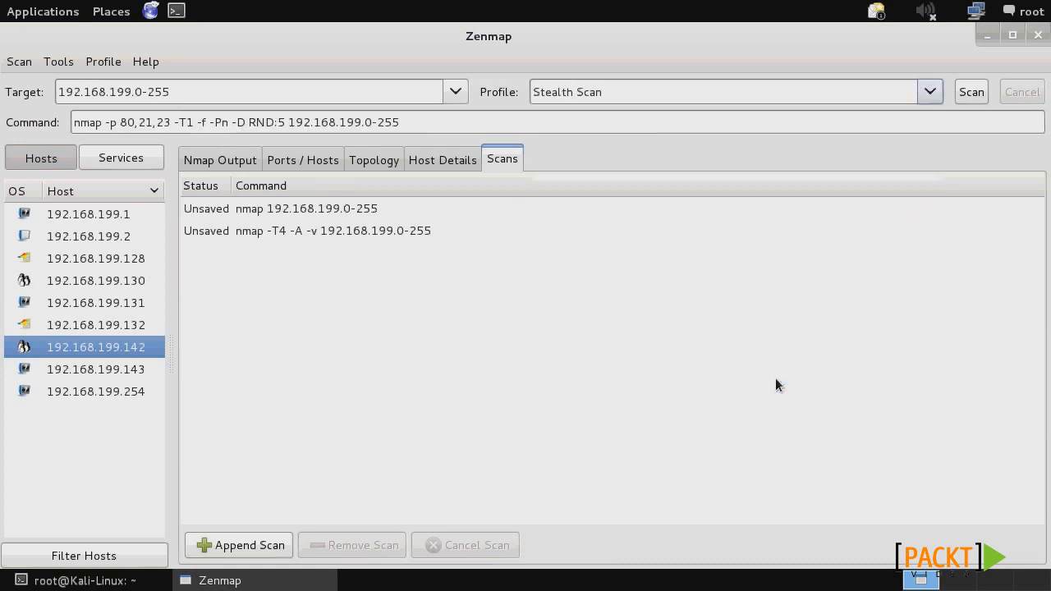
{"action": "left_click", "coordinate": [211, 147]}
Step: Change the scan target from the whole address range to the single host 192.168.199.130
{"action": "left_click", "coordinate": [204, 93]}
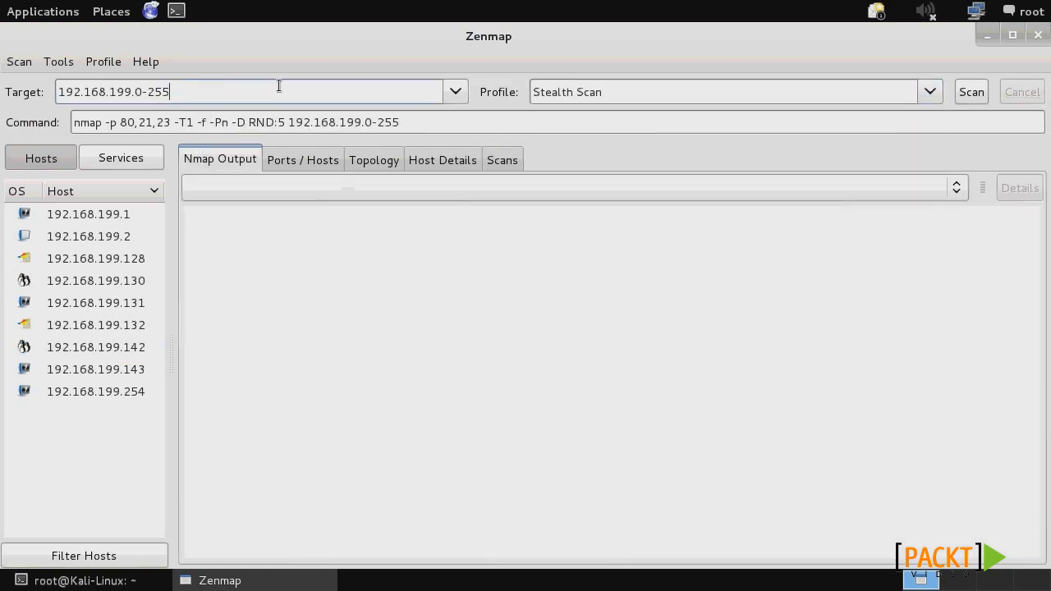
{"action": "key", "text": "BackSpace"}
{"action": "key", "text": "BackSpace"}
{"action": "key", "text": "BackSpace"}
{"action": "key", "text": "BackSpace"}
{"action": "key", "text": "BackSpace"}
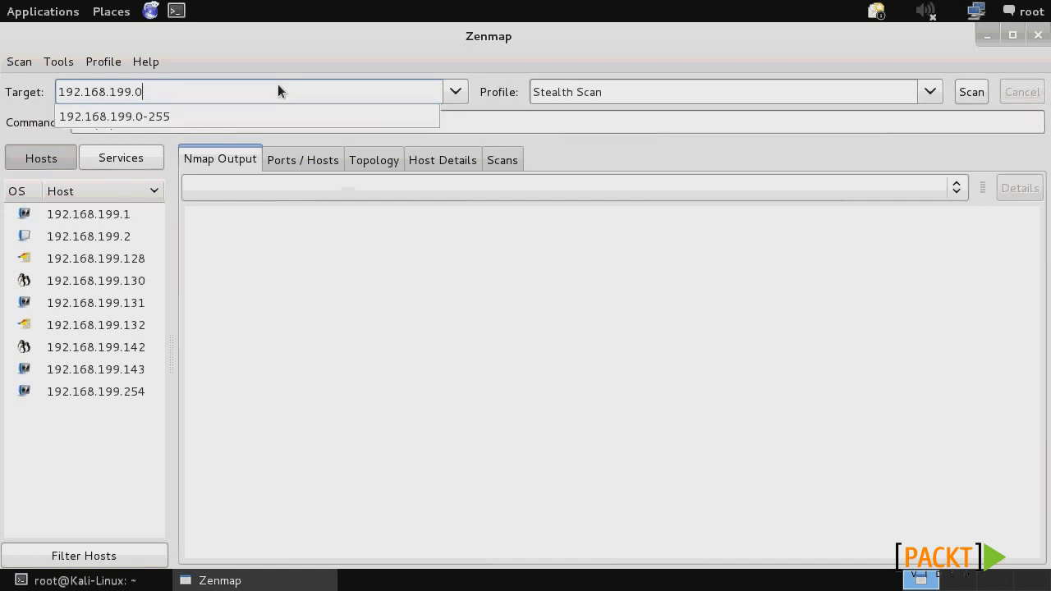
{"action": "type", "text": "130"}
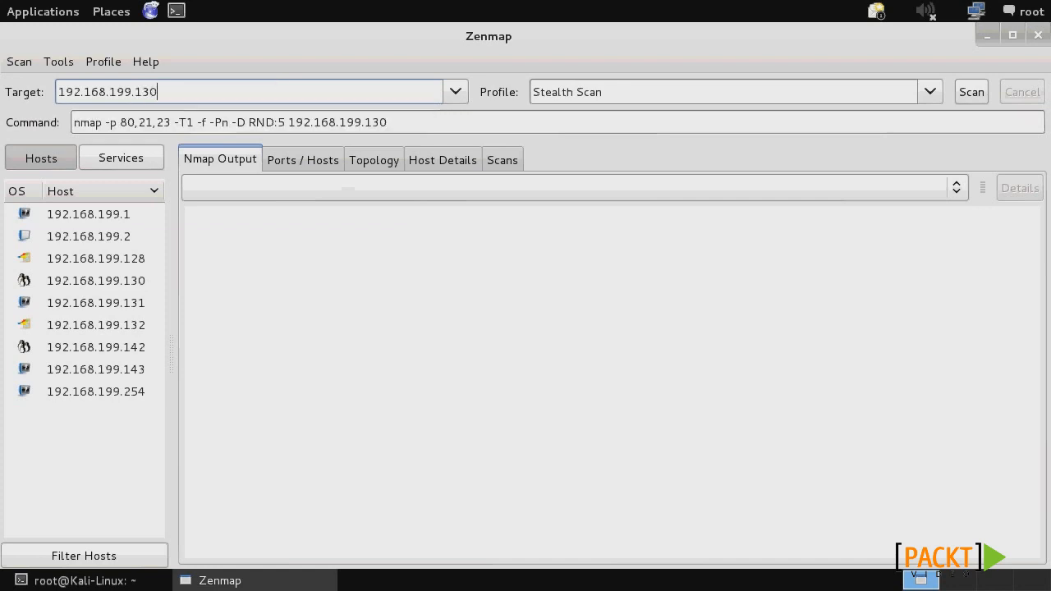